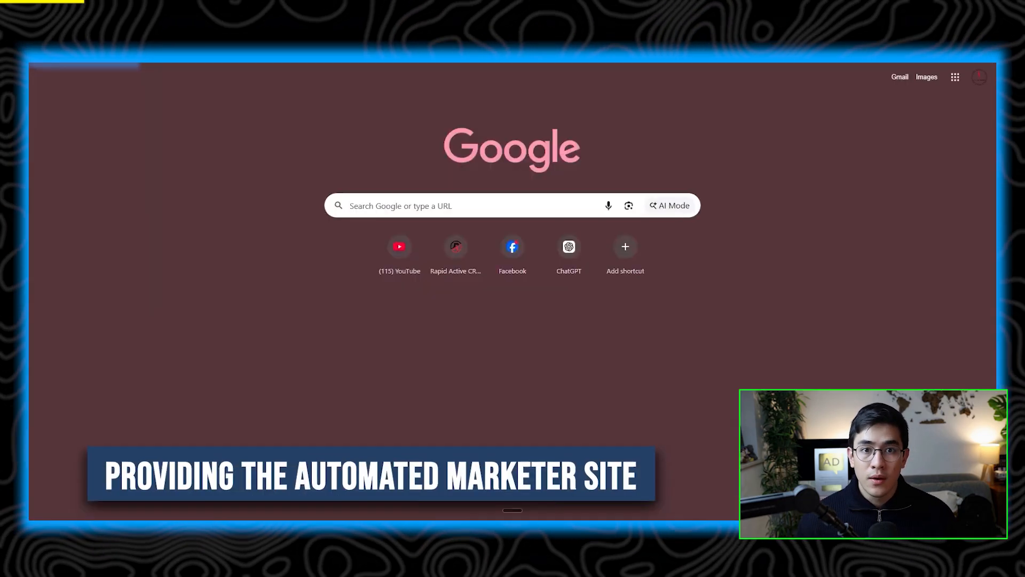
Step: Copy the existing website's URL from the browser's address bar
{"action": "type", "text": "e"}
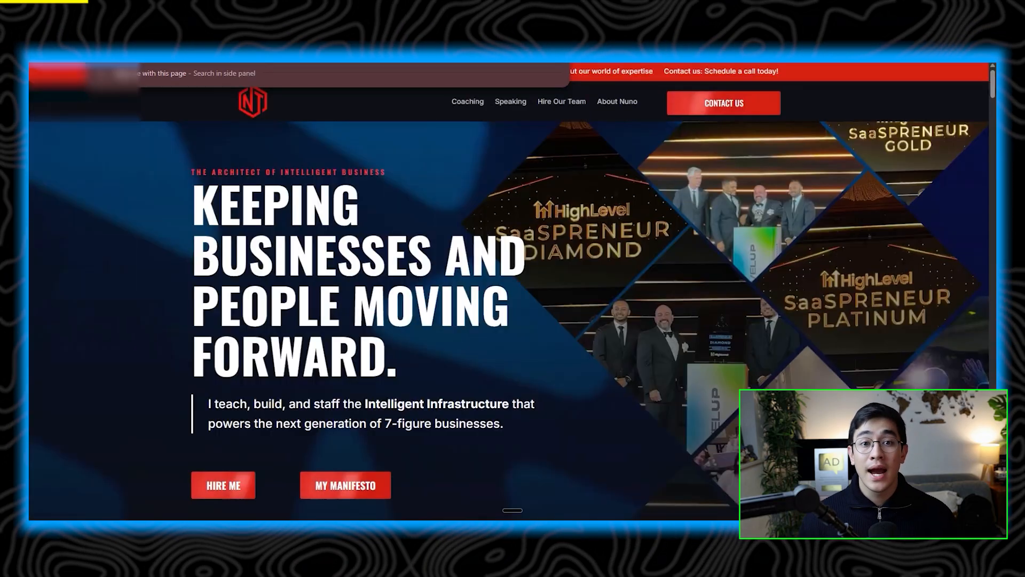
{"action": "right_click", "coordinate": [163, 64]}
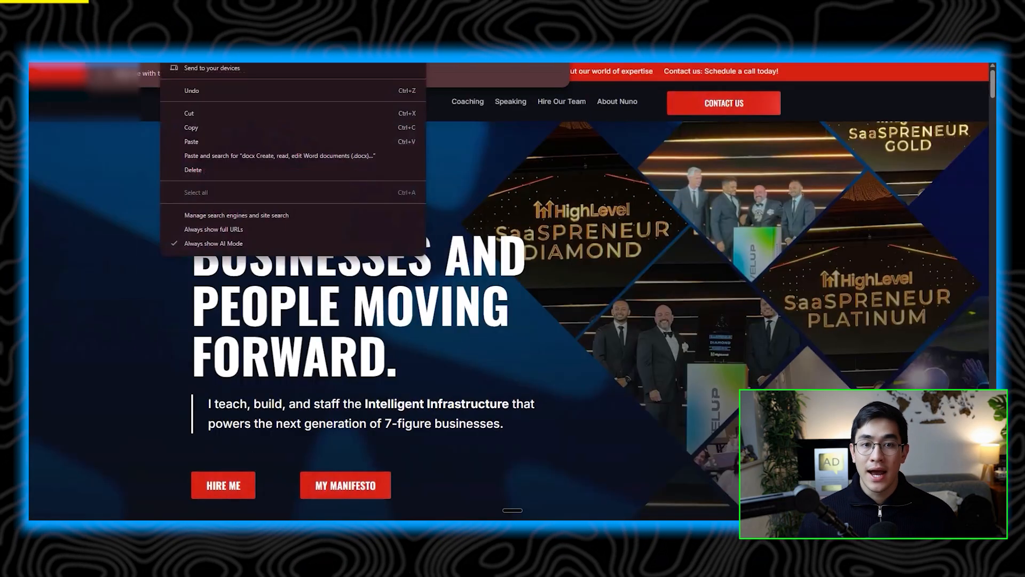
{"action": "left_click", "coordinate": [229, 140]}
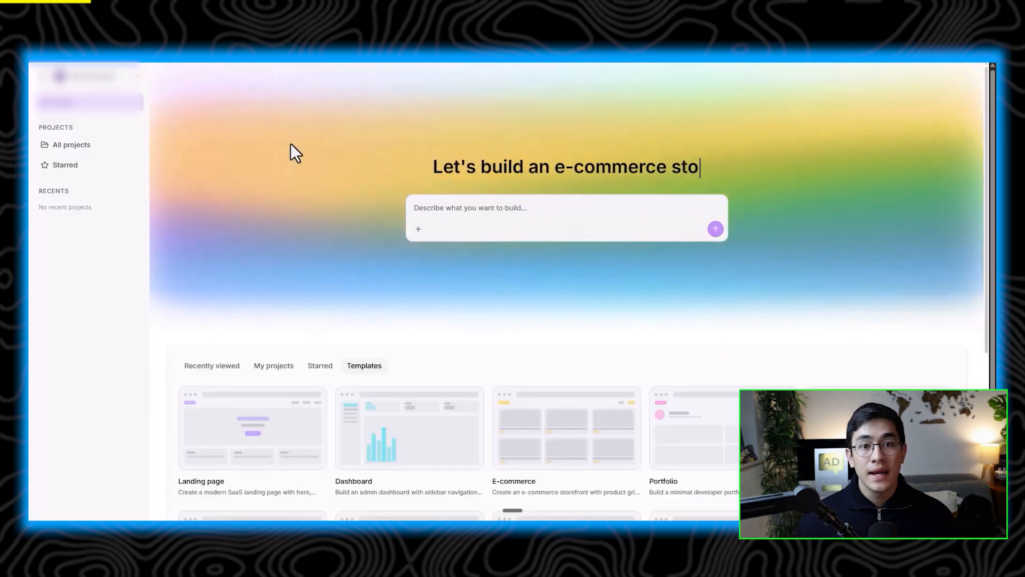
{"action": "left_click", "coordinate": [481, 222]}
{"action": "type", "text": "cre"}
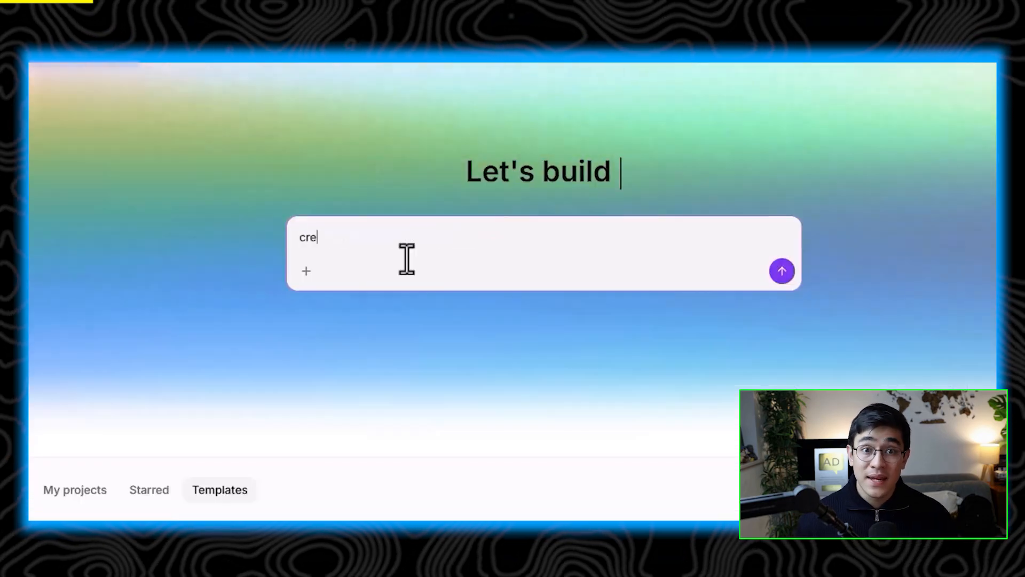
{"action": "type", "text": "ate this website and "}
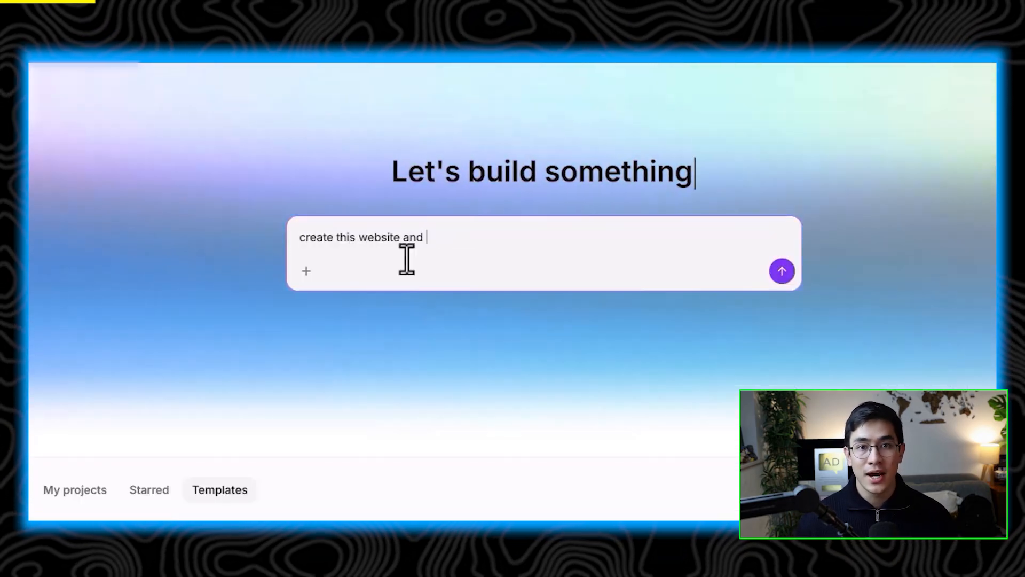
{"action": "type", "text": "make it better"}
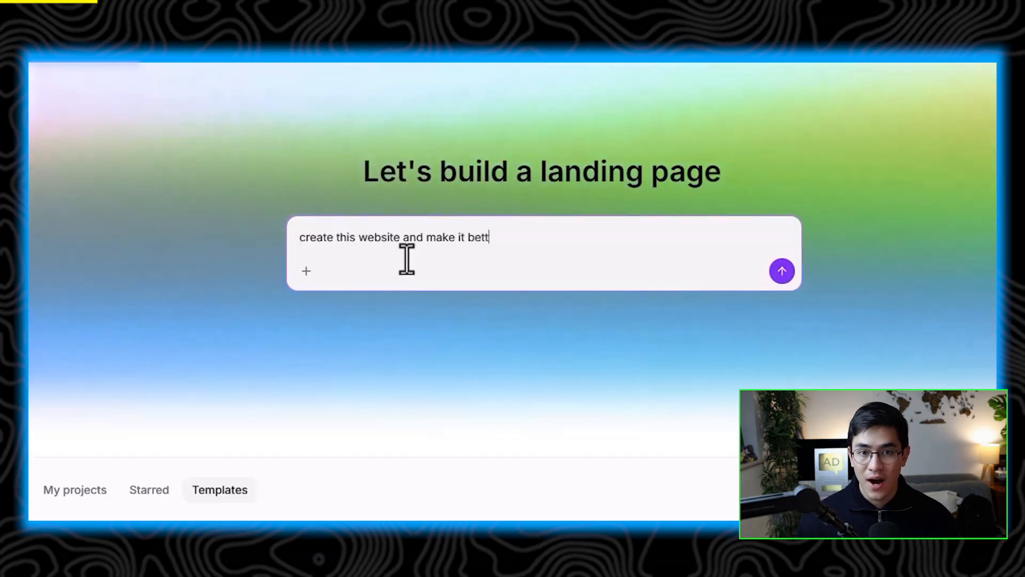
{"action": "type", "text": ":"}
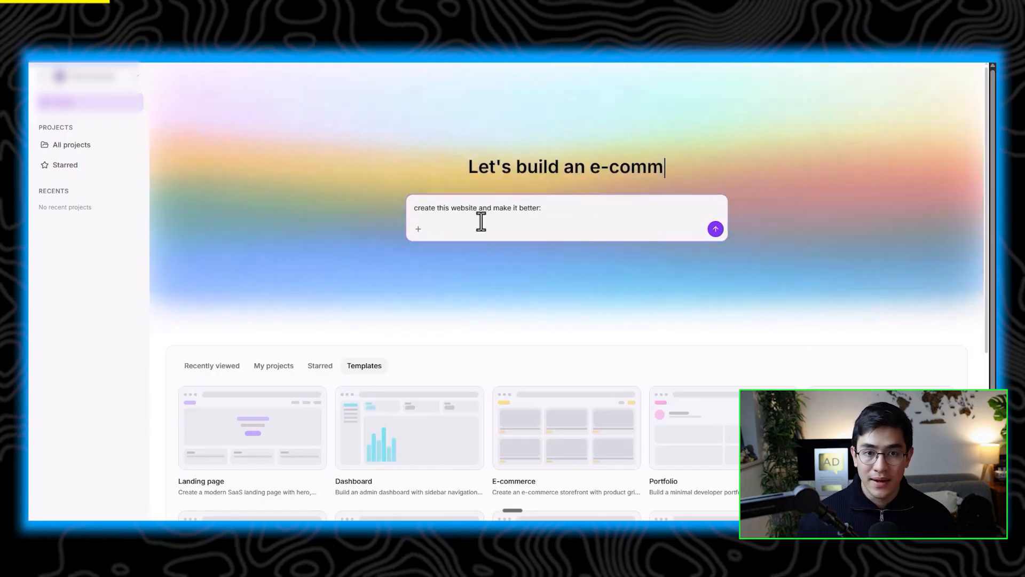
{"action": "key", "text": "ctrl+v"}
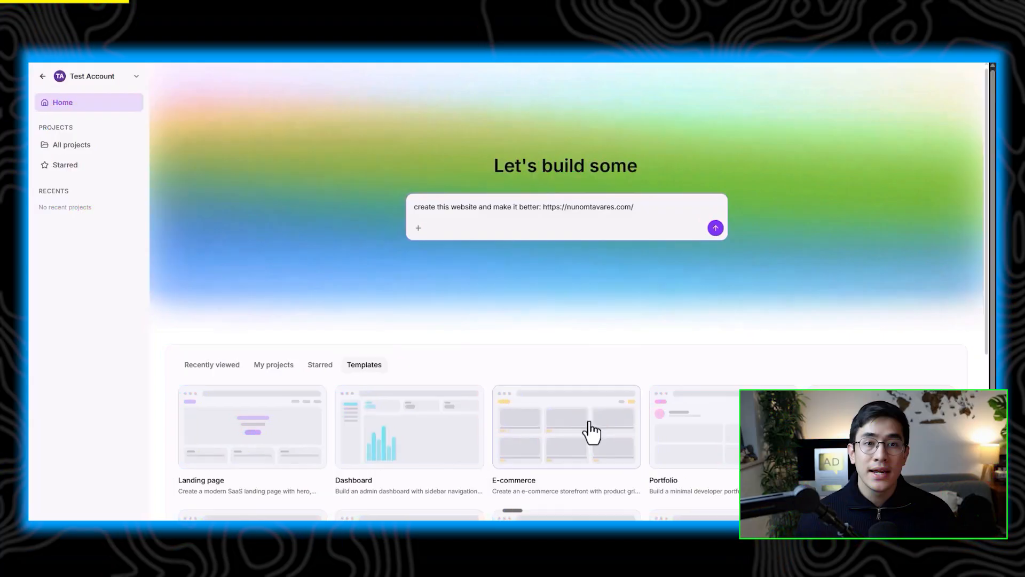
{"action": "scroll", "coordinate": [590, 427], "scroll_direction": "down", "scroll_amount": 3}
{"action": "scroll", "coordinate": [586, 406], "scroll_direction": "down", "scroll_amount": 2}
{"action": "scroll", "coordinate": [586, 406], "scroll_direction": "up", "scroll_amount": 5}
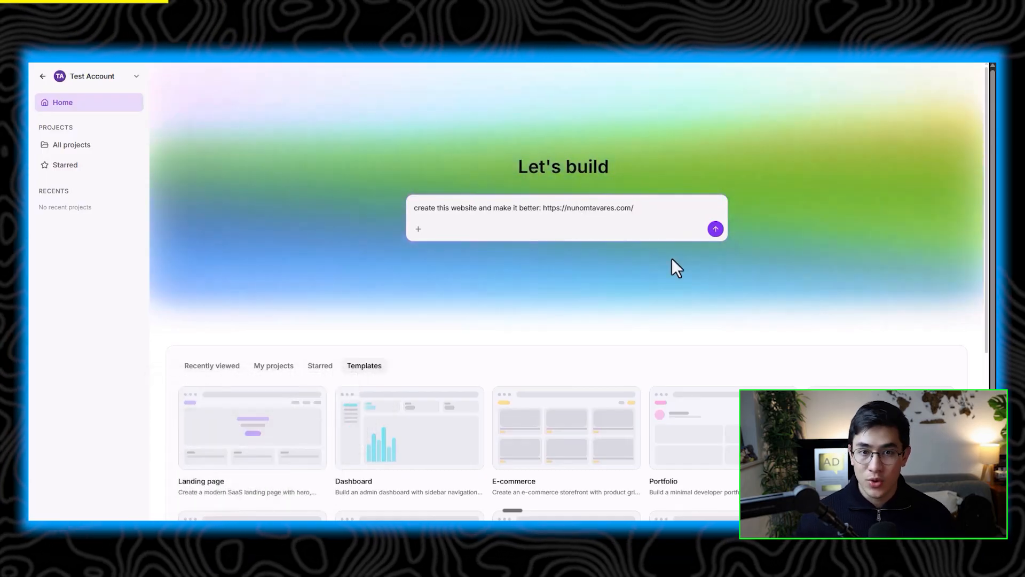
{"action": "left_click", "coordinate": [715, 229]}
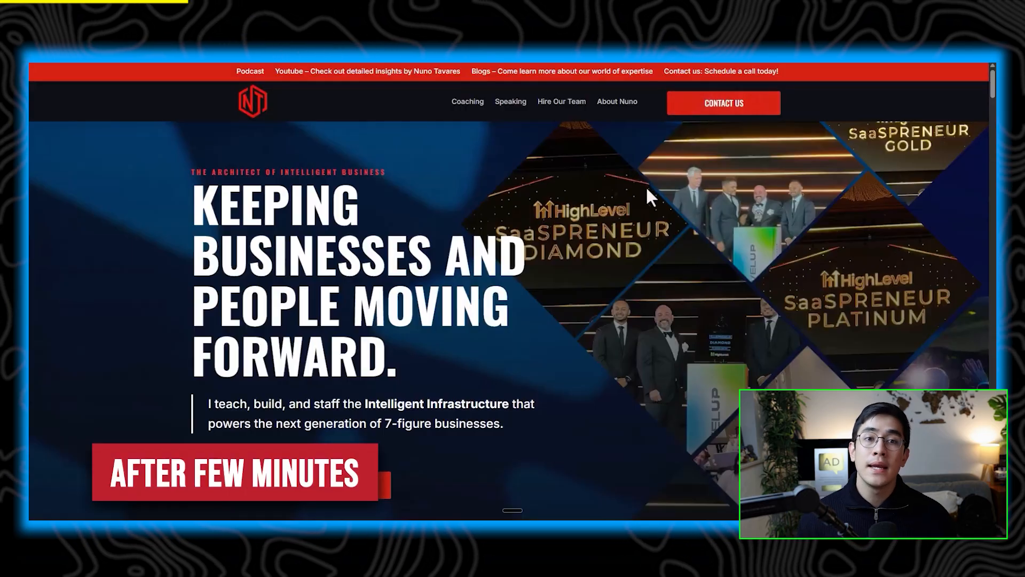
Step: Compare the original website with the generated landing page preview, scrolling through both
{"action": "scroll", "coordinate": [646, 185], "scroll_direction": "down", "scroll_amount": 5}
{"action": "scroll", "coordinate": [645, 202], "scroll_direction": "down", "scroll_amount": 8}
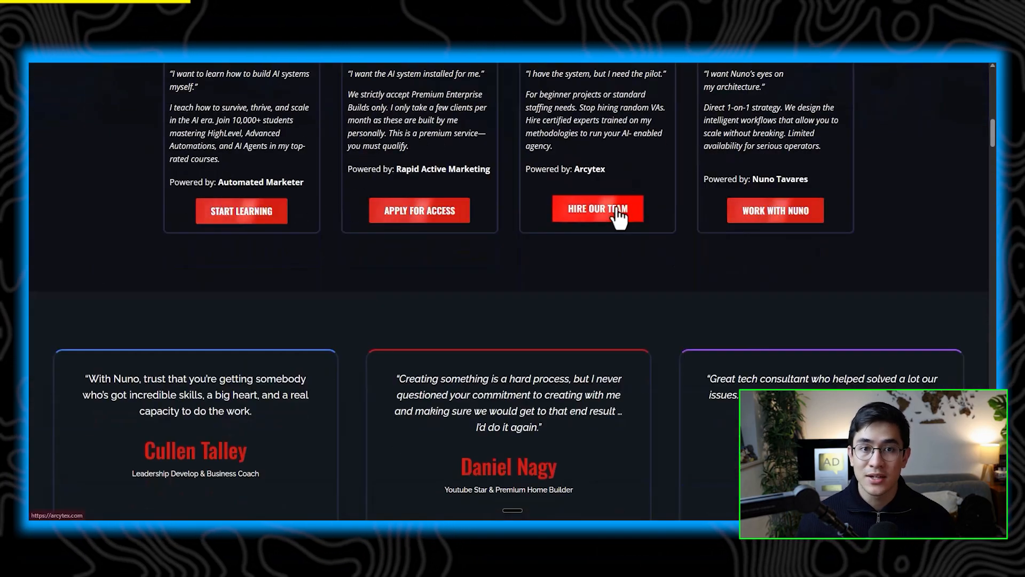
{"action": "scroll", "coordinate": [614, 209], "scroll_direction": "up", "scroll_amount": 5}
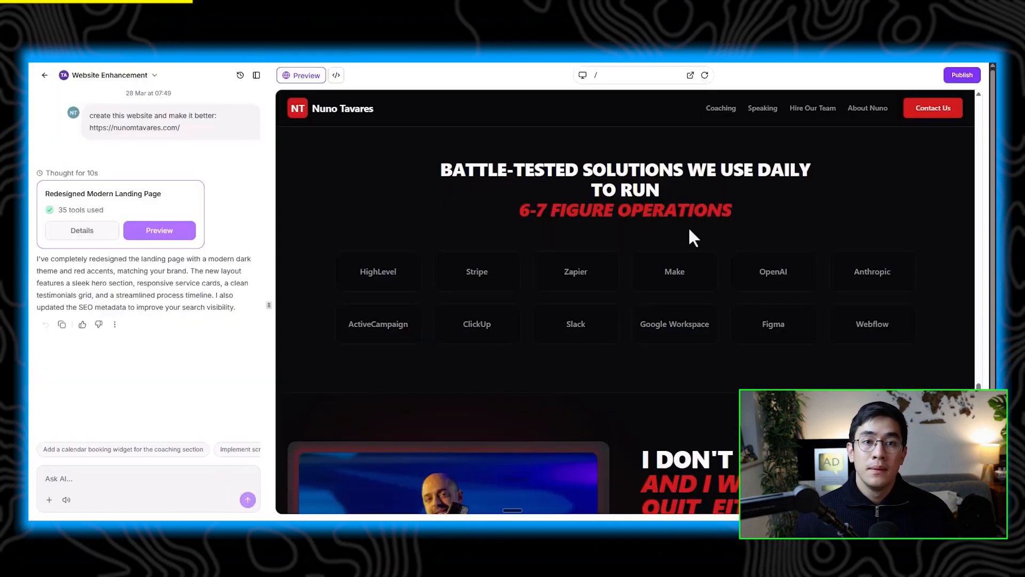
{"action": "scroll", "coordinate": [689, 230], "scroll_direction": "down", "scroll_amount": 10}
{"action": "scroll", "coordinate": [722, 259], "scroll_direction": "up", "scroll_amount": 5}
{"action": "scroll", "coordinate": [721, 246], "scroll_direction": "down", "scroll_amount": 12}
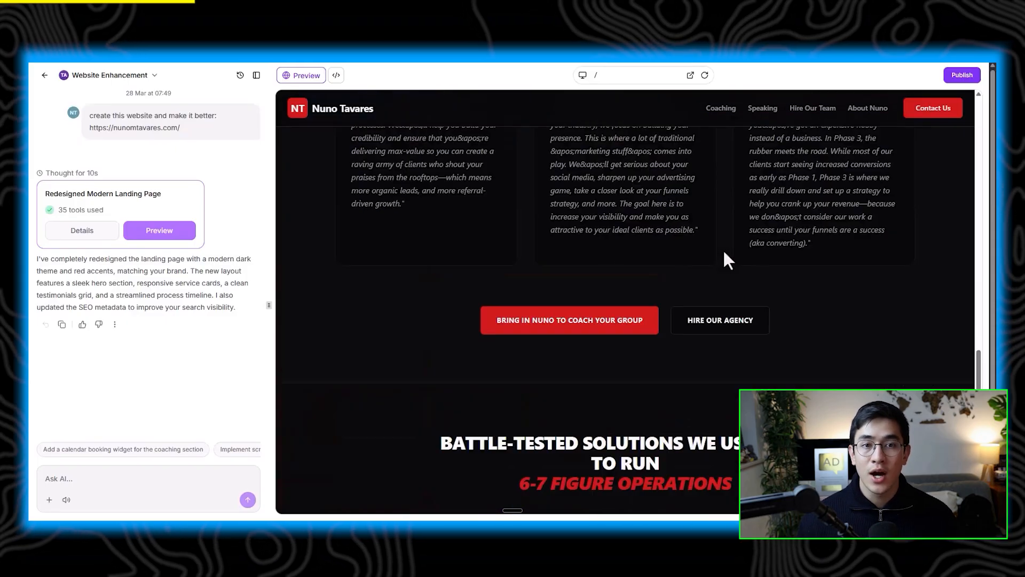
{"action": "scroll", "coordinate": [719, 237], "scroll_direction": "up", "scroll_amount": 10}
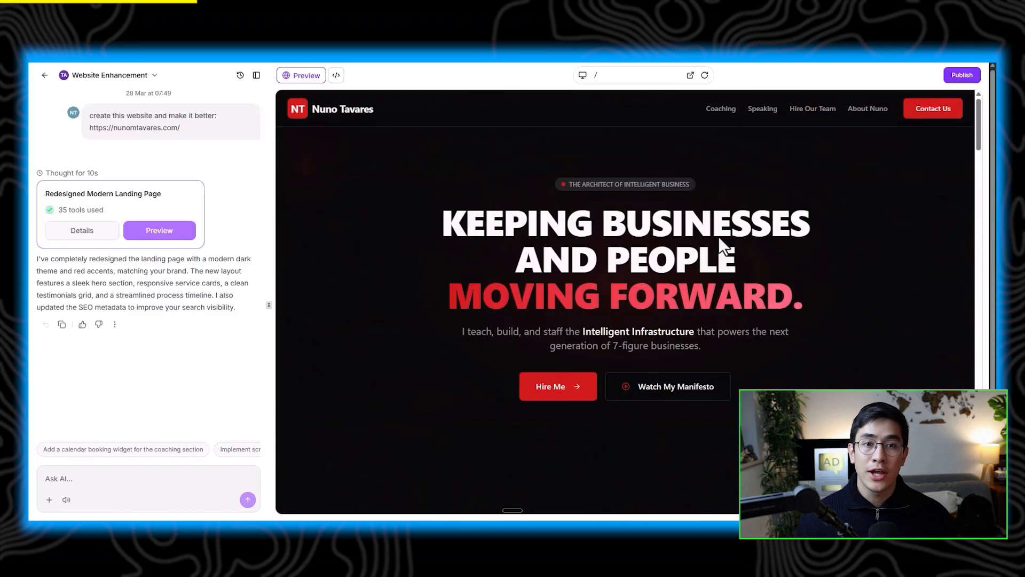
{"action": "scroll", "coordinate": [719, 238], "scroll_direction": "down", "scroll_amount": 1}
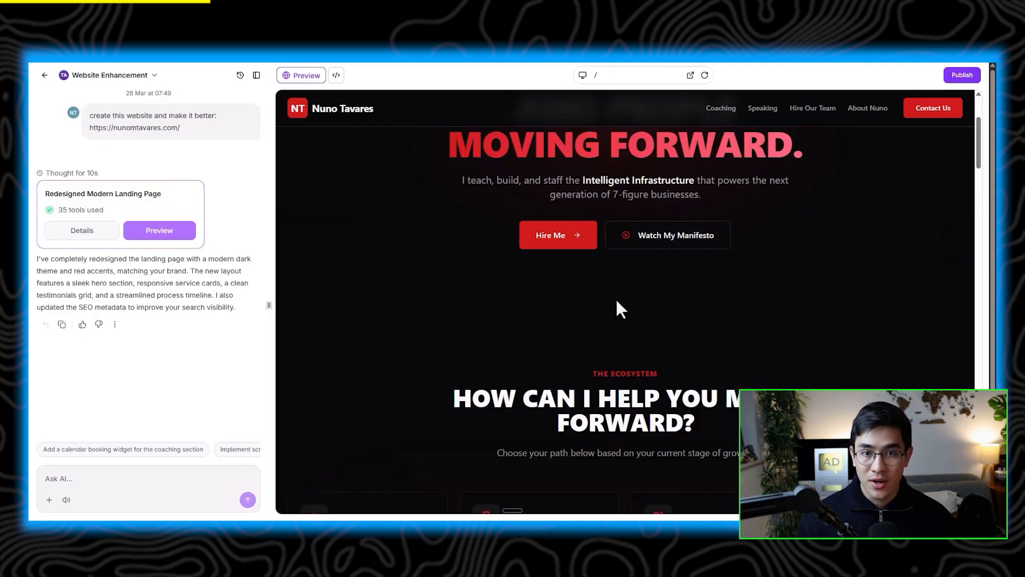
{"action": "scroll", "coordinate": [618, 307], "scroll_direction": "down", "scroll_amount": 2}
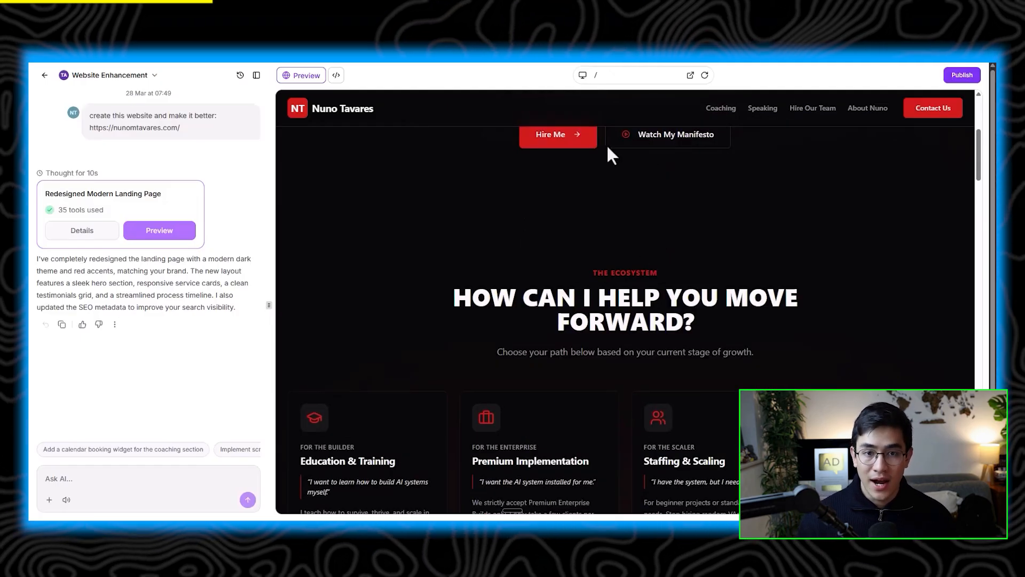
{"action": "scroll", "coordinate": [623, 243], "scroll_direction": "down", "scroll_amount": 5}
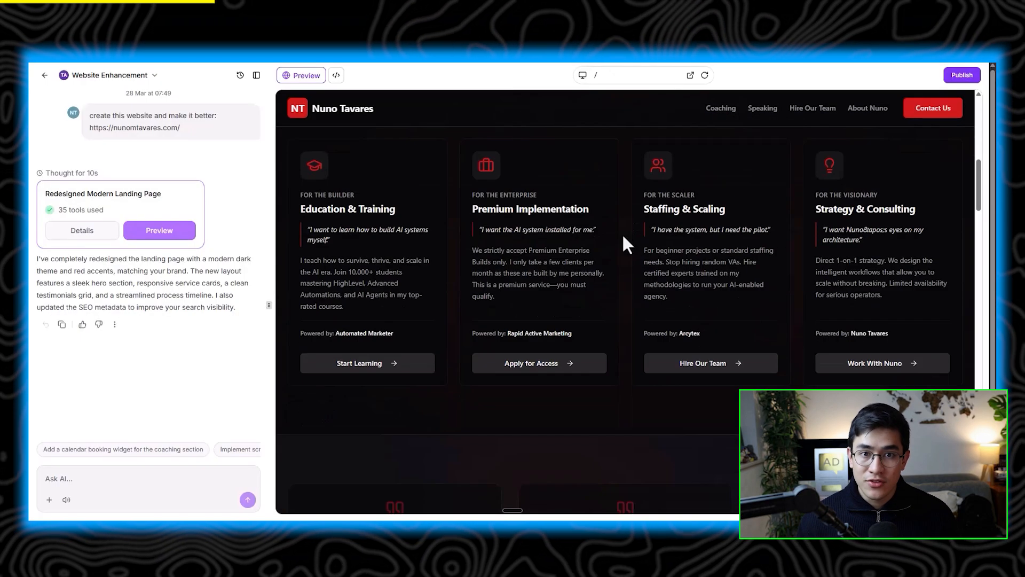
{"action": "scroll", "coordinate": [623, 244], "scroll_direction": "down", "scroll_amount": 3}
{"action": "scroll", "coordinate": [543, 251], "scroll_direction": "up", "scroll_amount": 3}
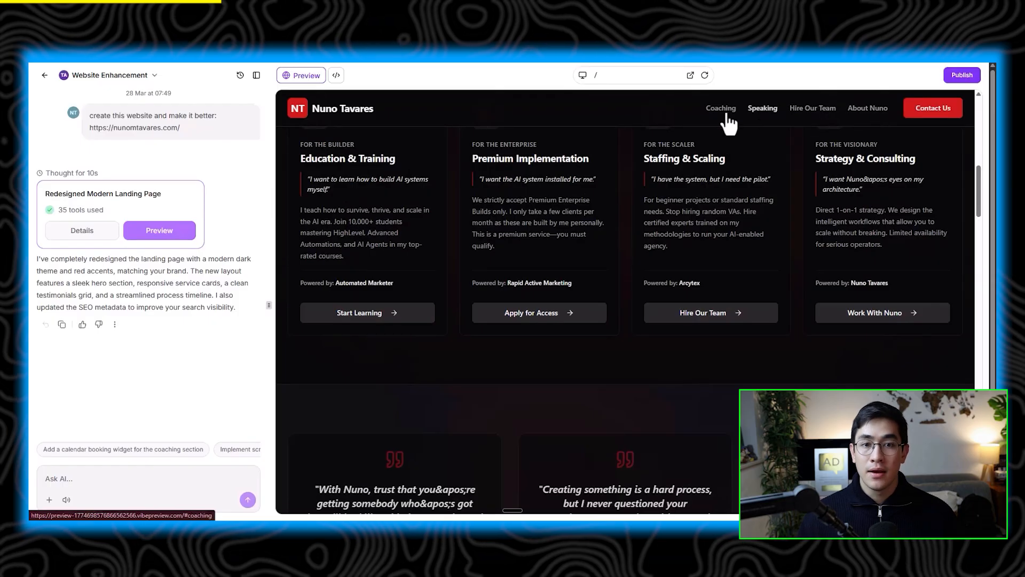
{"action": "scroll", "coordinate": [542, 302], "scroll_direction": "down", "scroll_amount": 3}
{"action": "scroll", "coordinate": [606, 286], "scroll_direction": "up", "scroll_amount": 8}
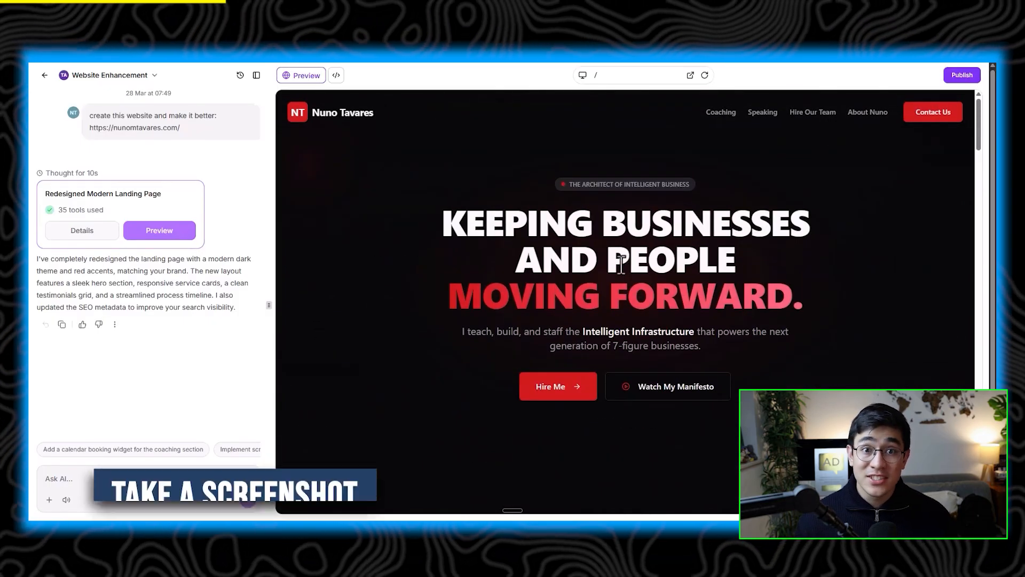
Step: Attach a screenshot of the hero section and ask for a background image there, excluding the navigation bar
{"action": "key", "text": "super+shift+s"}
{"action": "left_click_drag", "start_coordinate": [286, 92], "coordinate": [960, 503]}
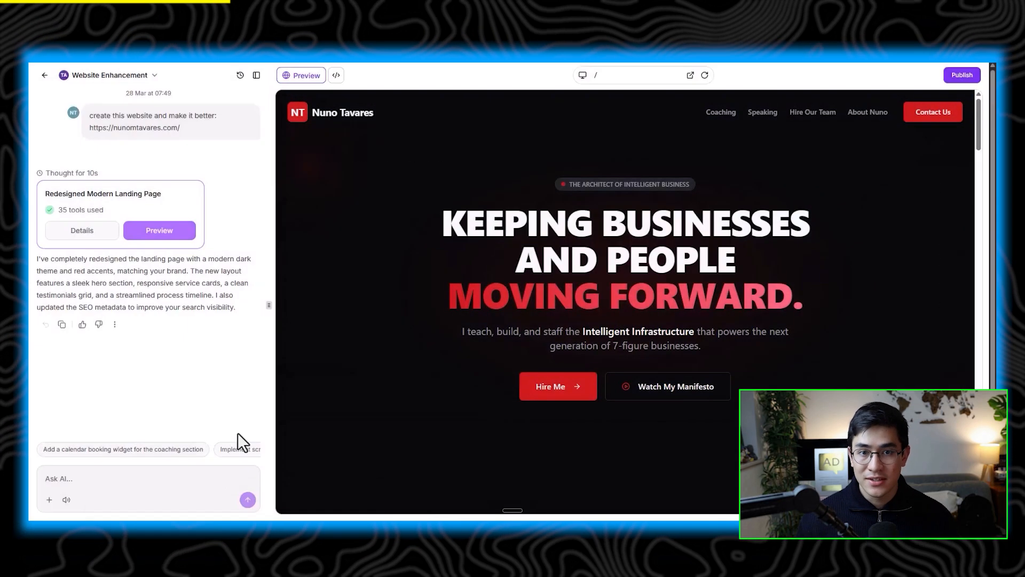
{"action": "key", "text": "ctrl+v"}
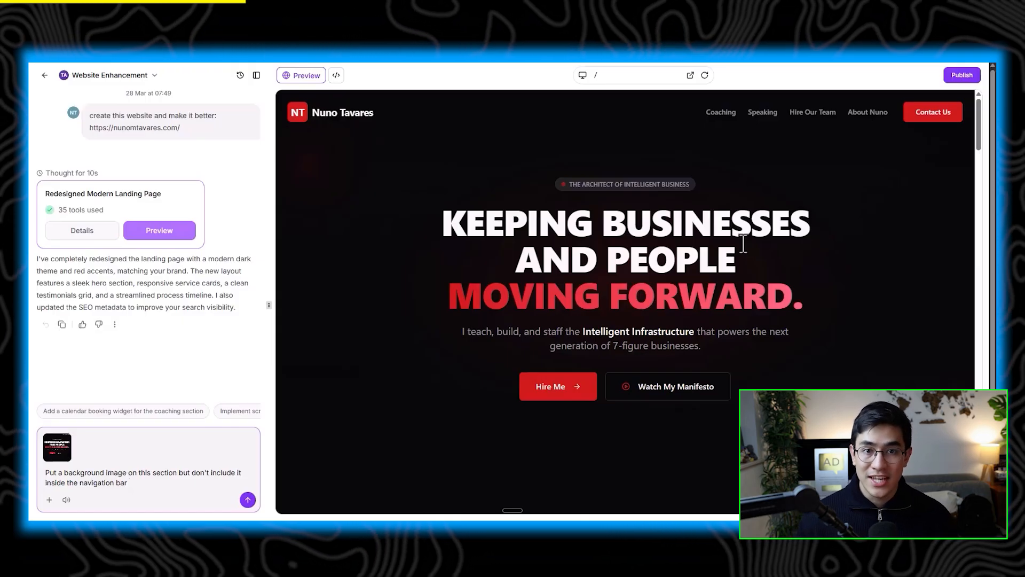
{"action": "scroll", "coordinate": [694, 251], "scroll_direction": "down", "scroll_amount": 5}
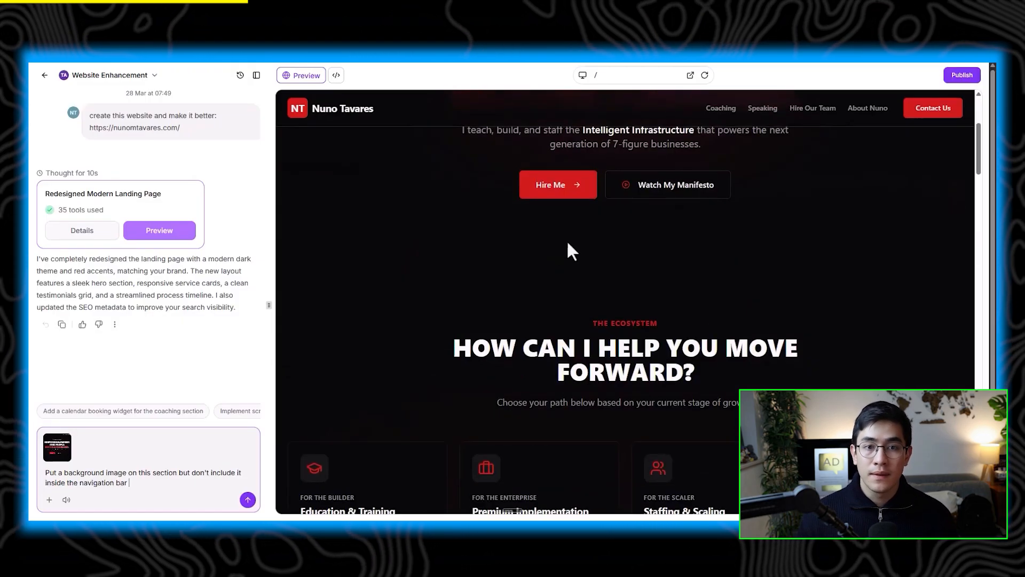
{"action": "scroll", "coordinate": [566, 243], "scroll_direction": "up", "scroll_amount": 3}
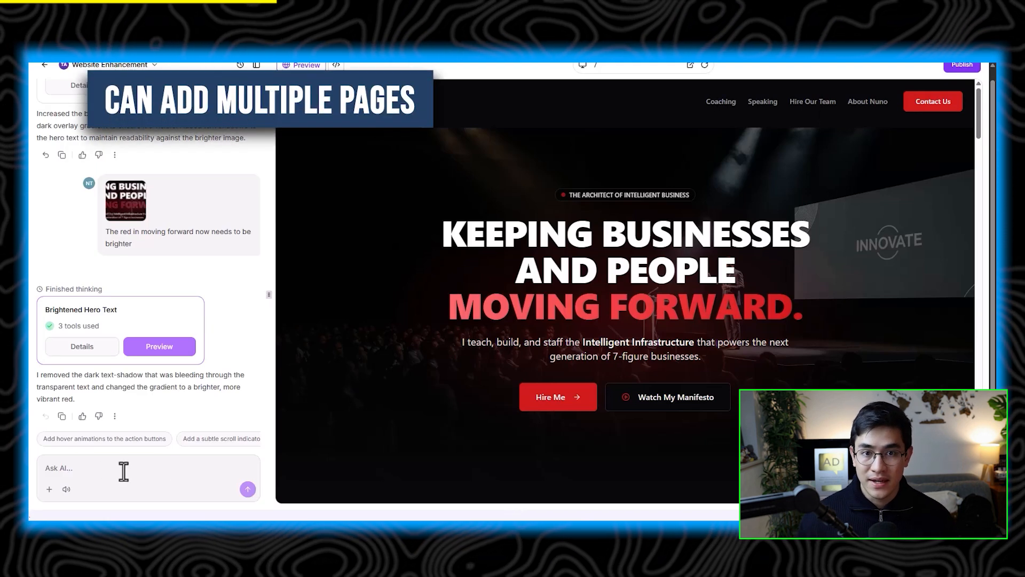
Step: Browse the offered calendars and connect the 20 Minute Strategy Call calendar to the booking component
{"action": "key", "text": "ctrl+super"}
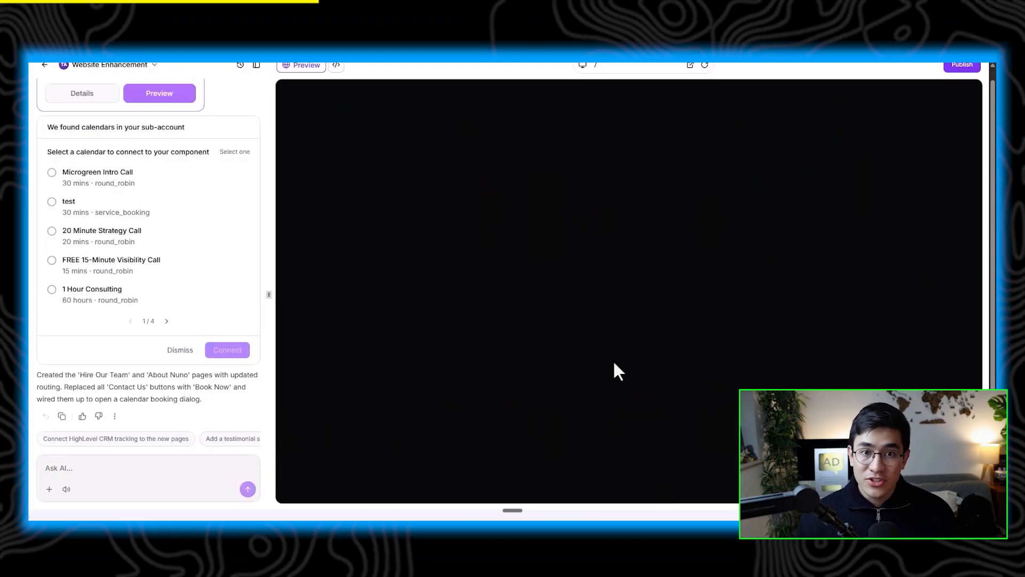
{"action": "scroll", "coordinate": [729, 271], "scroll_direction": "up", "scroll_amount": 1}
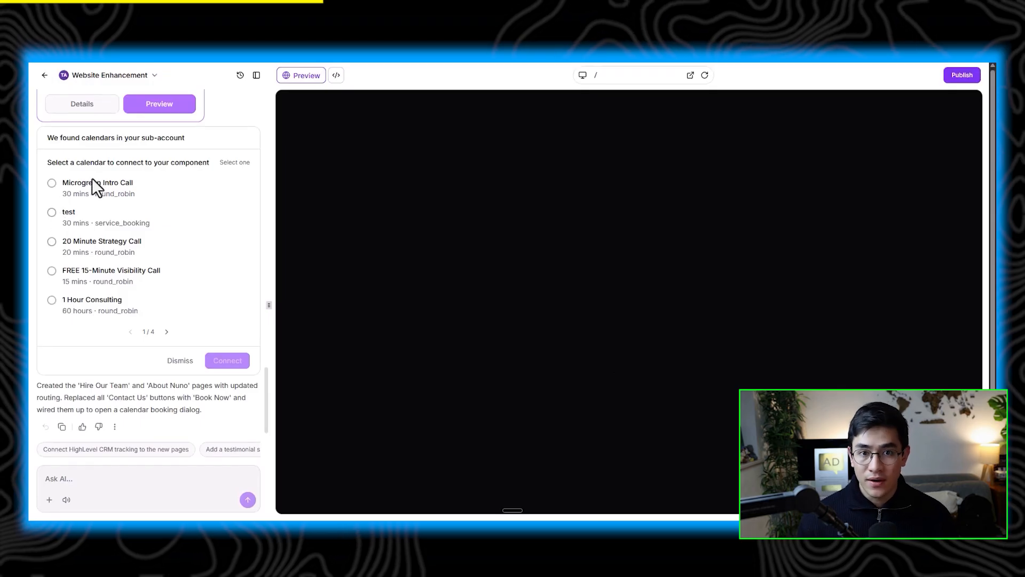
{"action": "left_click", "coordinate": [167, 332]}
{"action": "left_click", "coordinate": [167, 332]}
{"action": "left_click", "coordinate": [166, 332]}
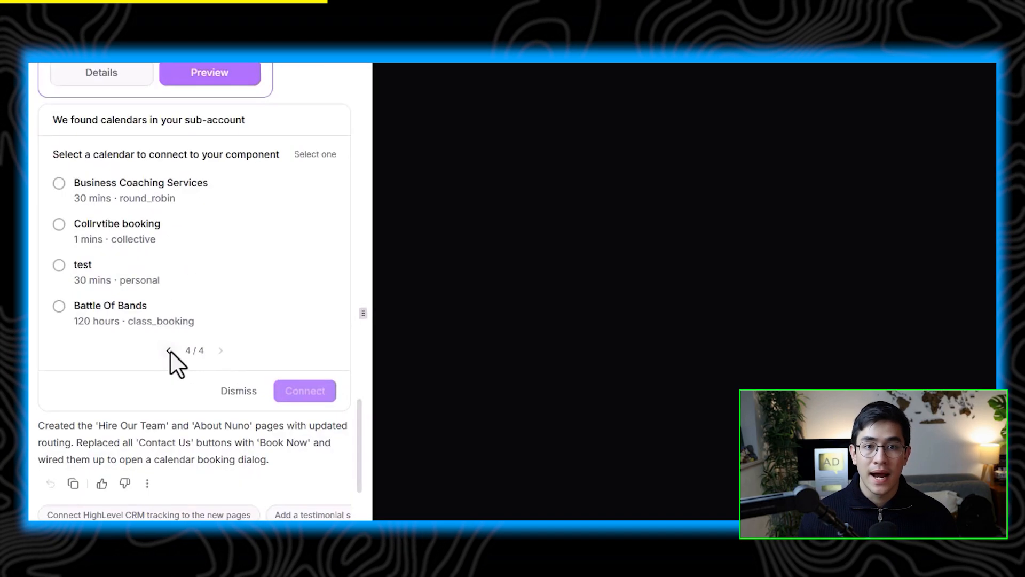
{"action": "left_click", "coordinate": [129, 331]}
{"action": "left_click", "coordinate": [166, 395]}
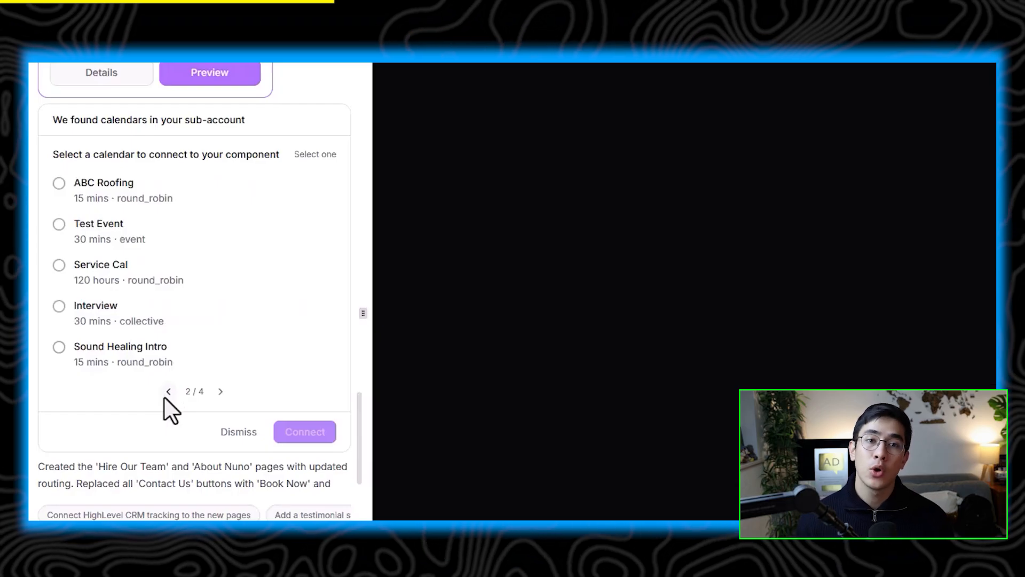
{"action": "left_click", "coordinate": [165, 395]}
{"action": "left_click", "coordinate": [113, 267]}
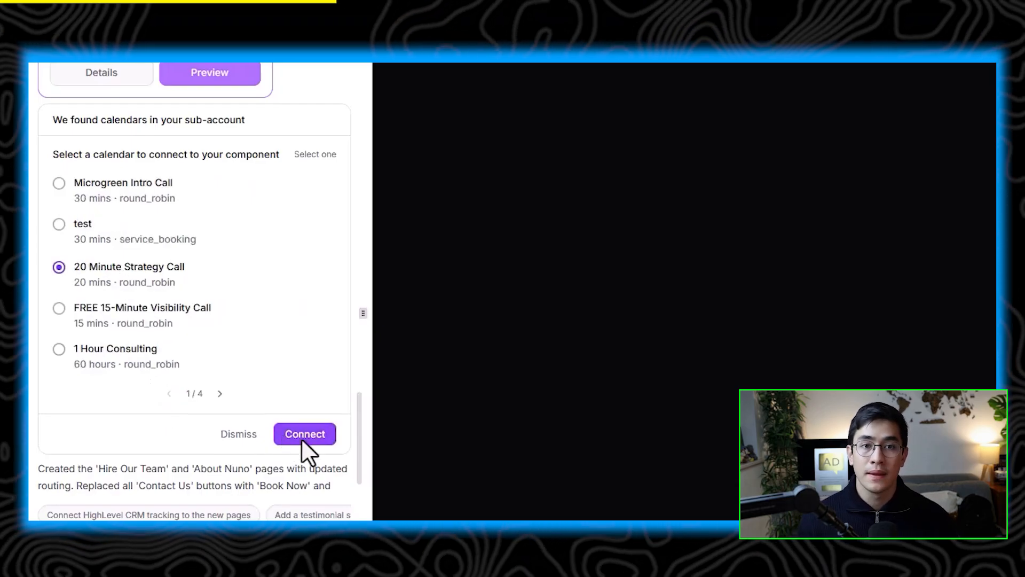
{"action": "left_click", "coordinate": [304, 434]}
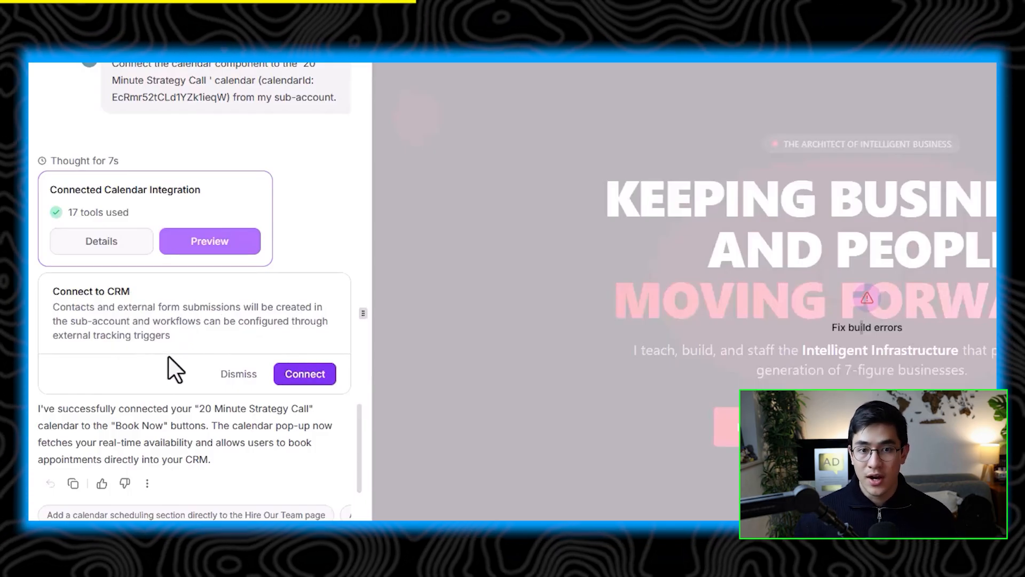
Step: Connect the site's form submissions to the CRM and review the updated preview
{"action": "left_click", "coordinate": [313, 372]}
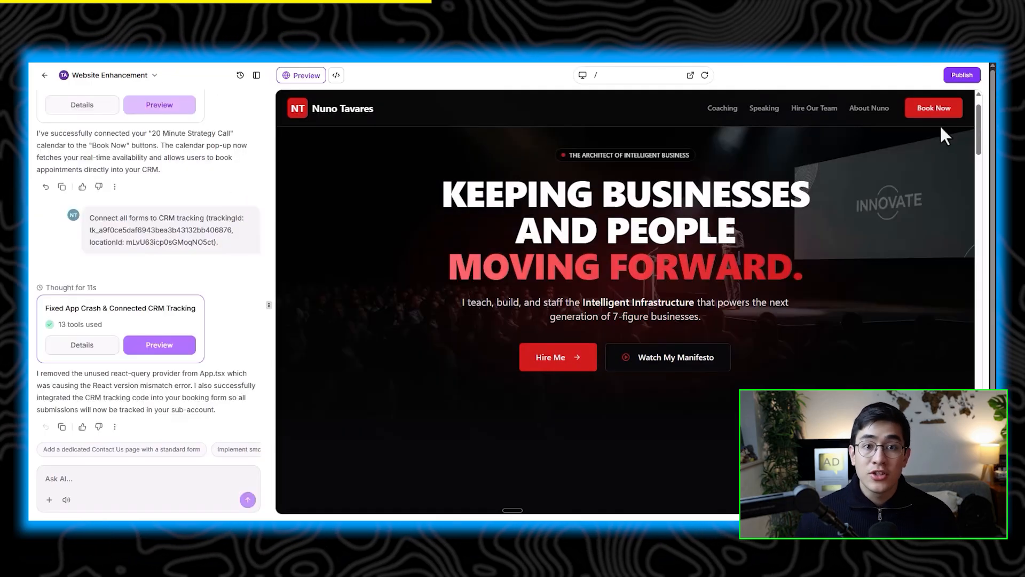
{"action": "scroll", "coordinate": [861, 197], "scroll_direction": "down", "scroll_amount": 15}
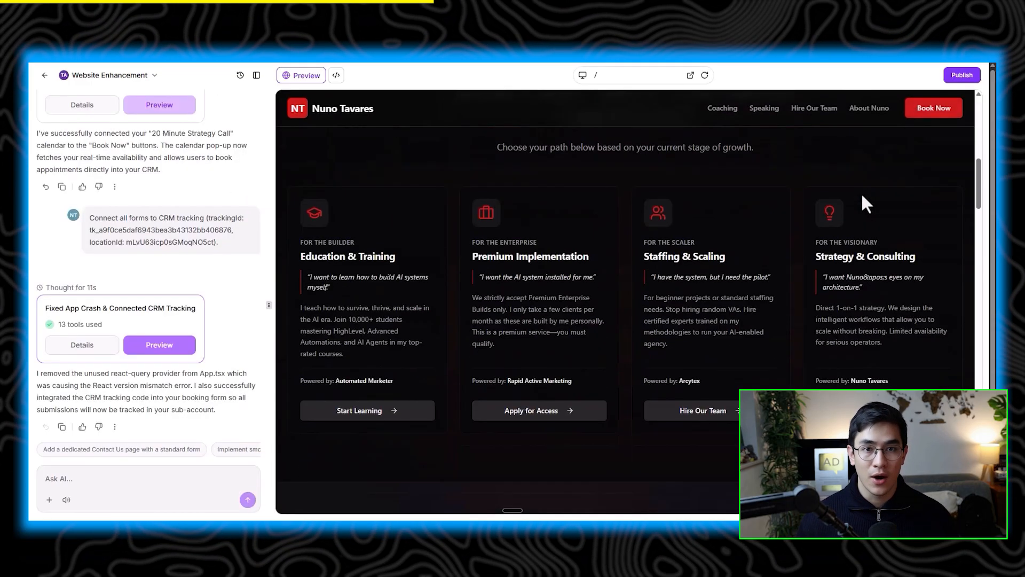
{"action": "scroll", "coordinate": [858, 207], "scroll_direction": "down", "scroll_amount": 5}
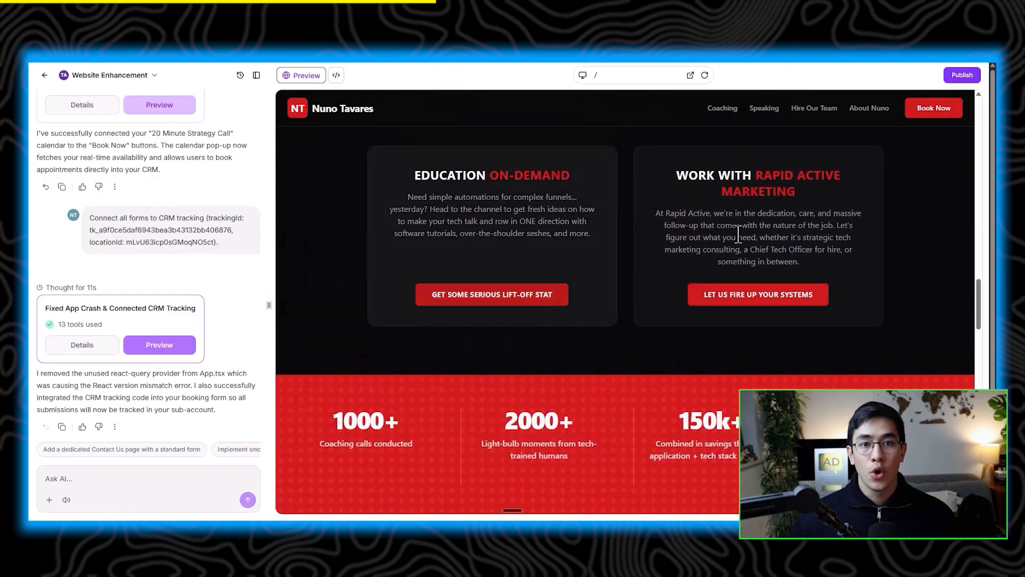
Step: Open the booking pop-up, choose Tuesday March 31 at 9:00 AM for the strategy call, and continue to the details form
{"action": "left_click", "coordinate": [930, 112]}
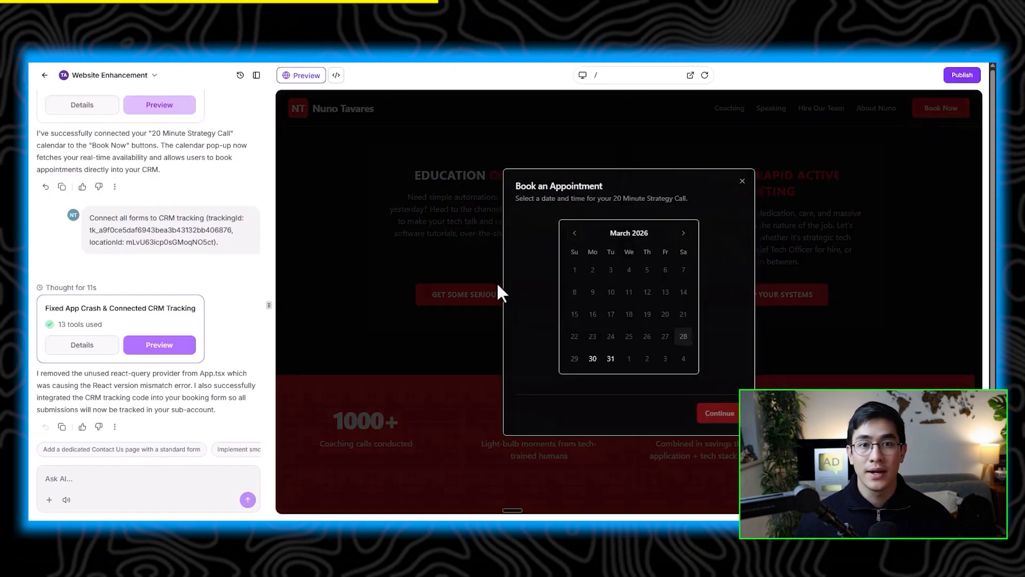
{"action": "left_click", "coordinate": [611, 358]}
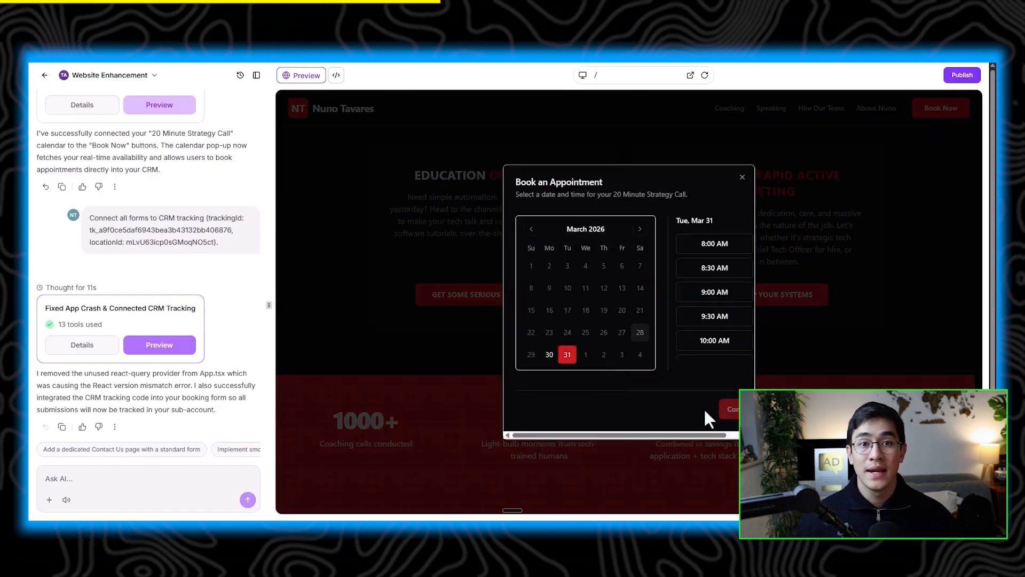
{"action": "left_click", "coordinate": [719, 294]}
{"action": "left_click", "coordinate": [731, 408]}
{"action": "left_click", "coordinate": [541, 249]}
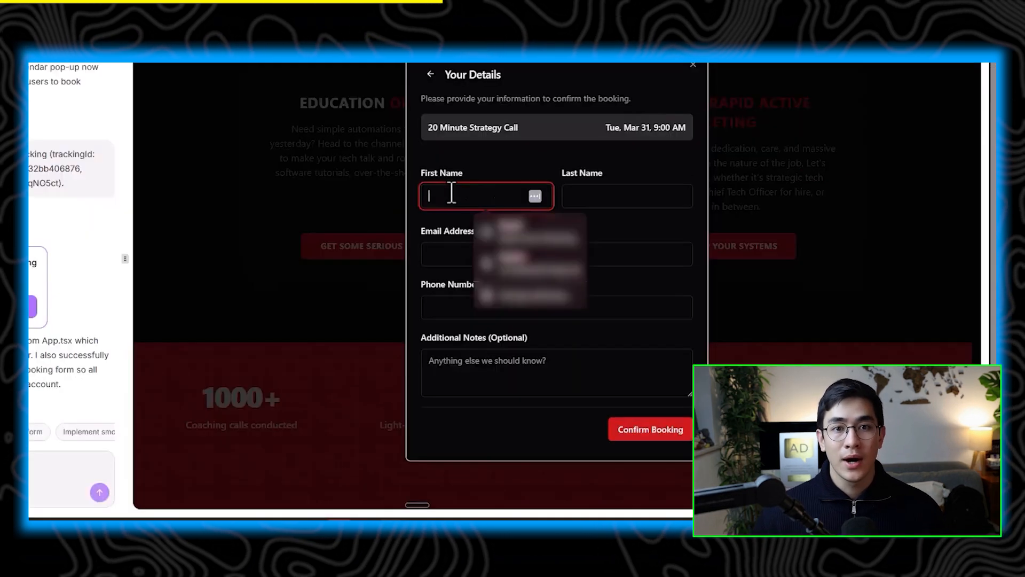
Step: Fill in the test booker's first name, last name, e-mail address and phone number, then add a short note
{"action": "key", "text": "Tab"}
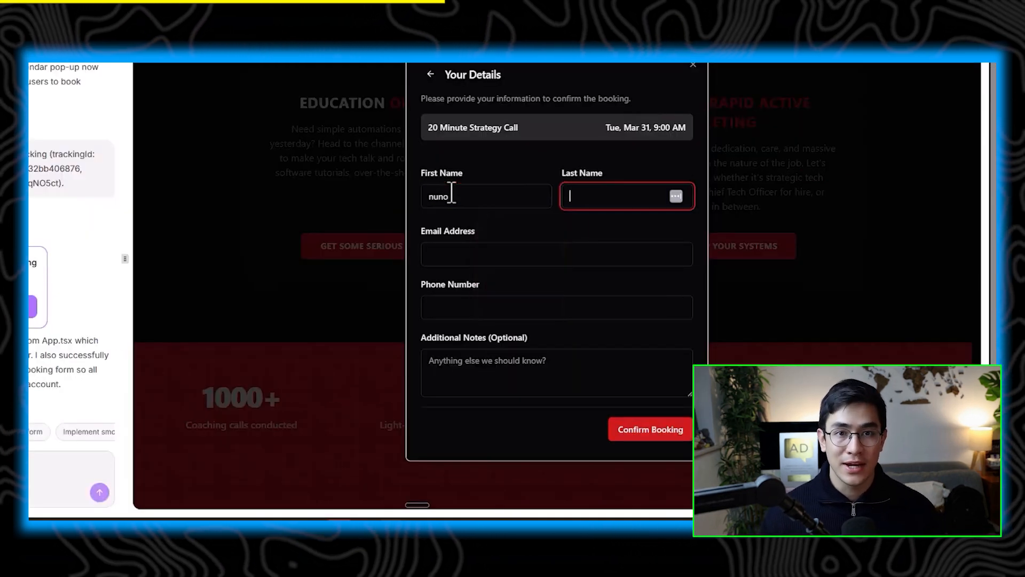
{"action": "key", "text": "Tab"}
{"action": "type", "text": "nun"}
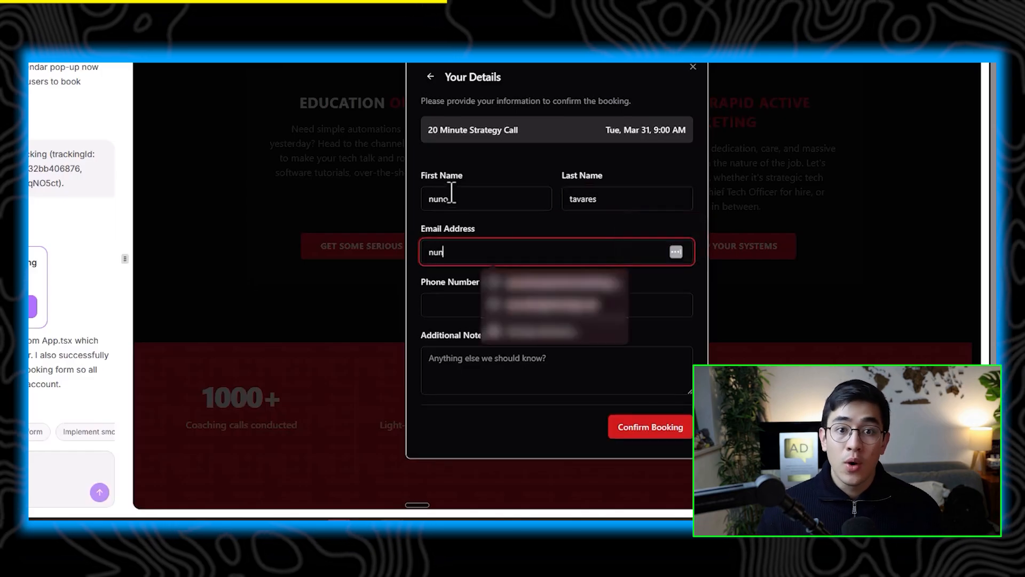
{"action": "type", "text": "o@test..com"}
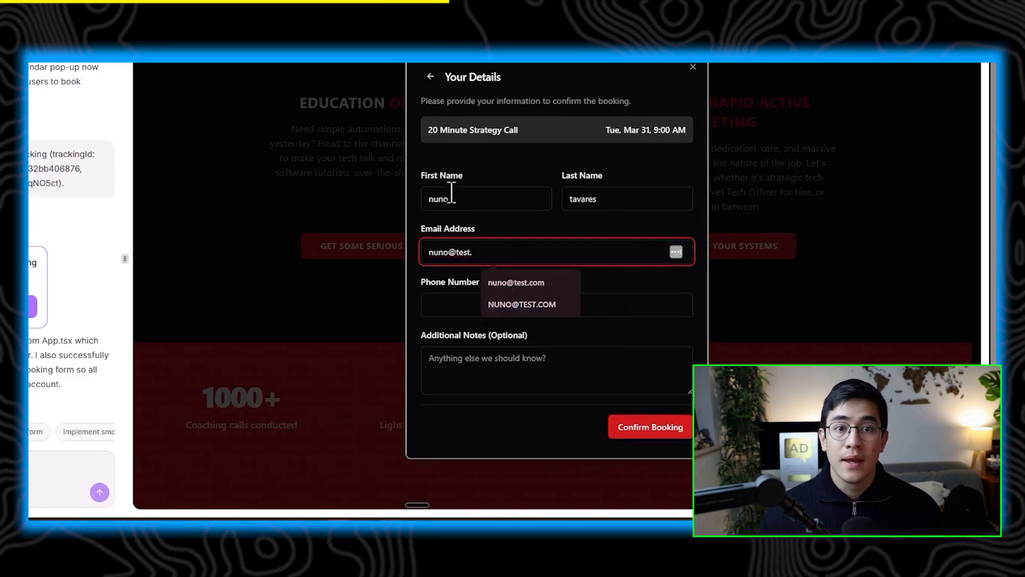
{"action": "key", "text": "Tab"}
{"action": "type", "text": "18005551212"}
{"action": "left_click", "coordinate": [489, 368]}
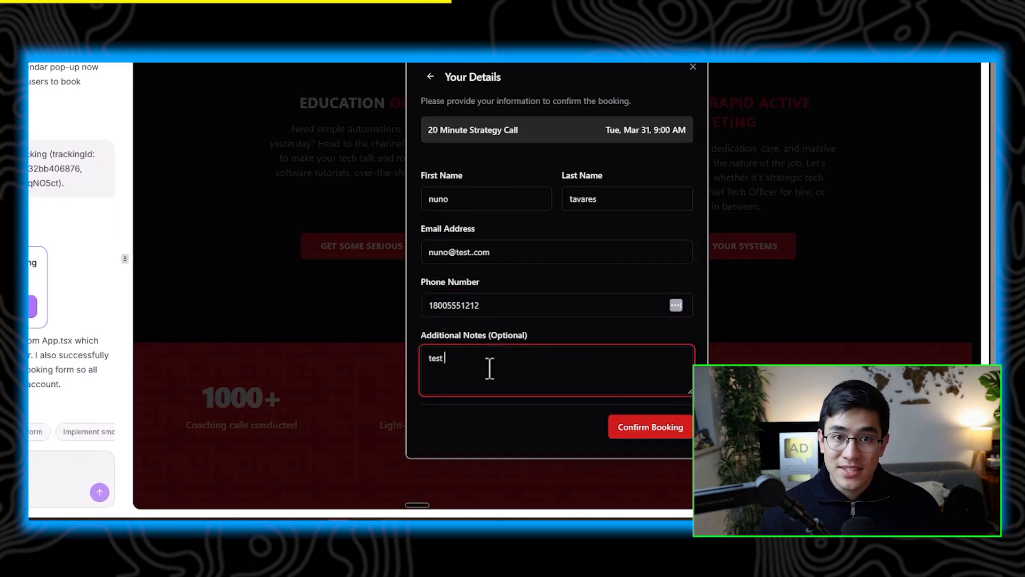
Step: Submit the booking, remove the extra dot from the e-mail address, and confirm the booking again
{"action": "left_click", "coordinate": [655, 431]}
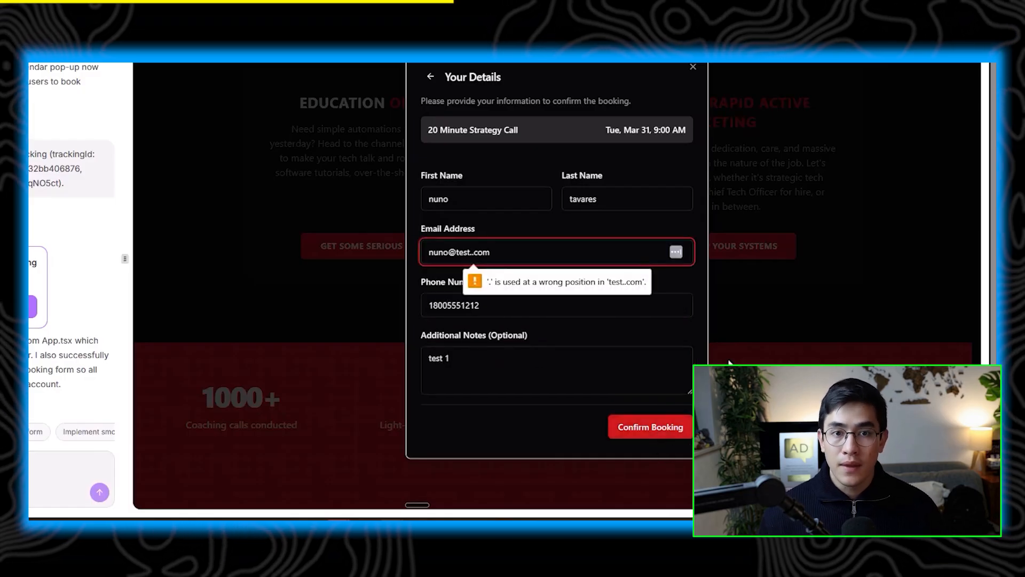
{"action": "left_click", "coordinate": [476, 252]}
{"action": "key", "text": "BackSpace"}
{"action": "left_click", "coordinate": [672, 433]}
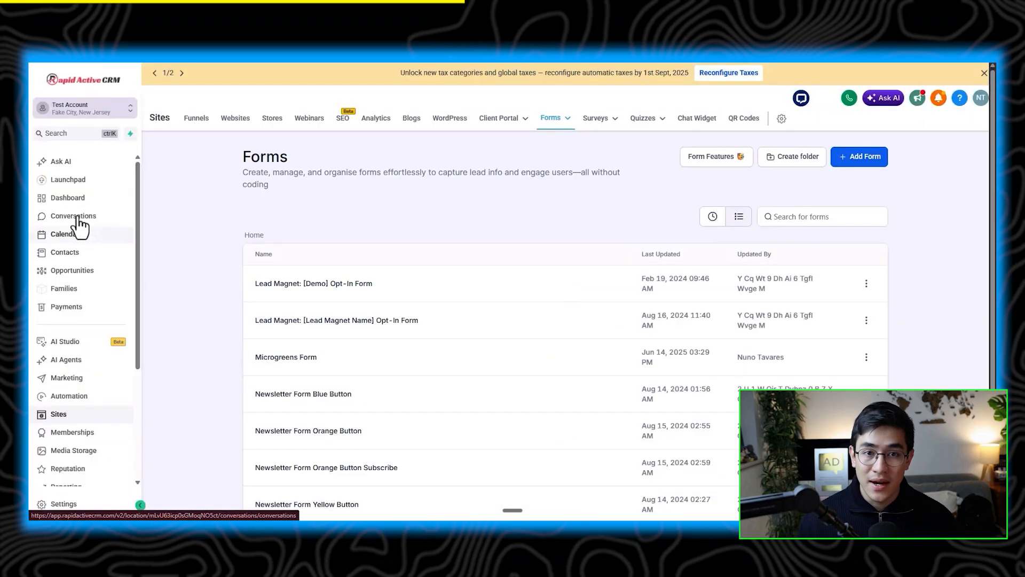
Step: Check the CRM's contacts list and calendar week view for the test booking
{"action": "left_click", "coordinate": [75, 253]}
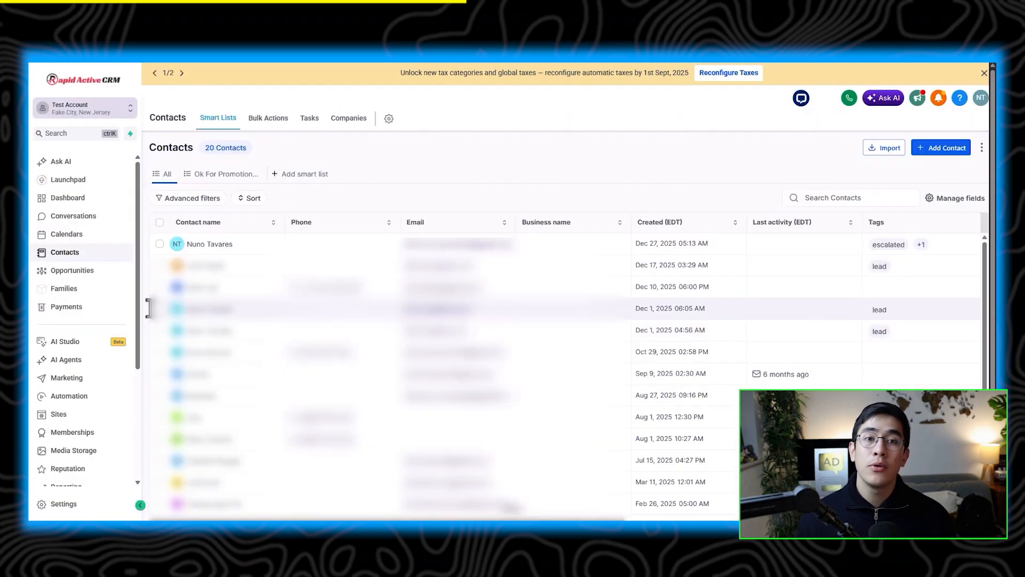
{"action": "left_click", "coordinate": [72, 235]}
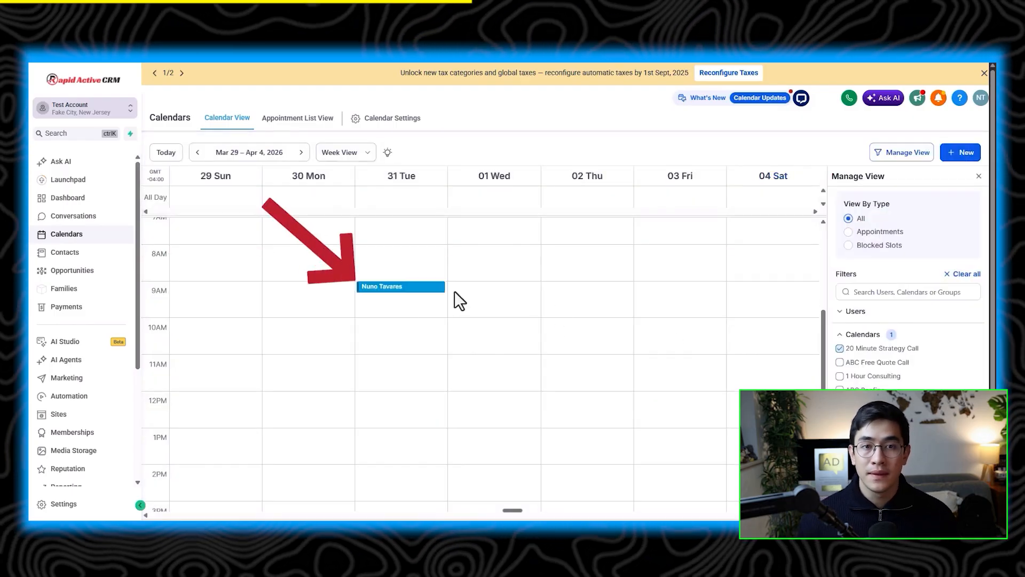
{"action": "mouse_move", "coordinate": [425, 289]}
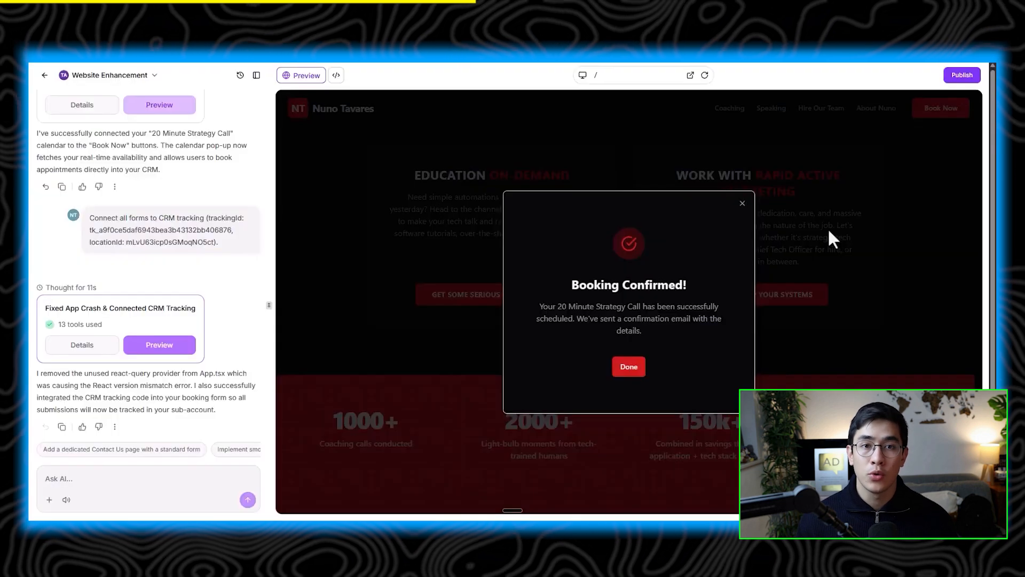
Step: Close the booking confirmation and open the Hire Our Team page to review it
{"action": "left_click", "coordinate": [743, 203]}
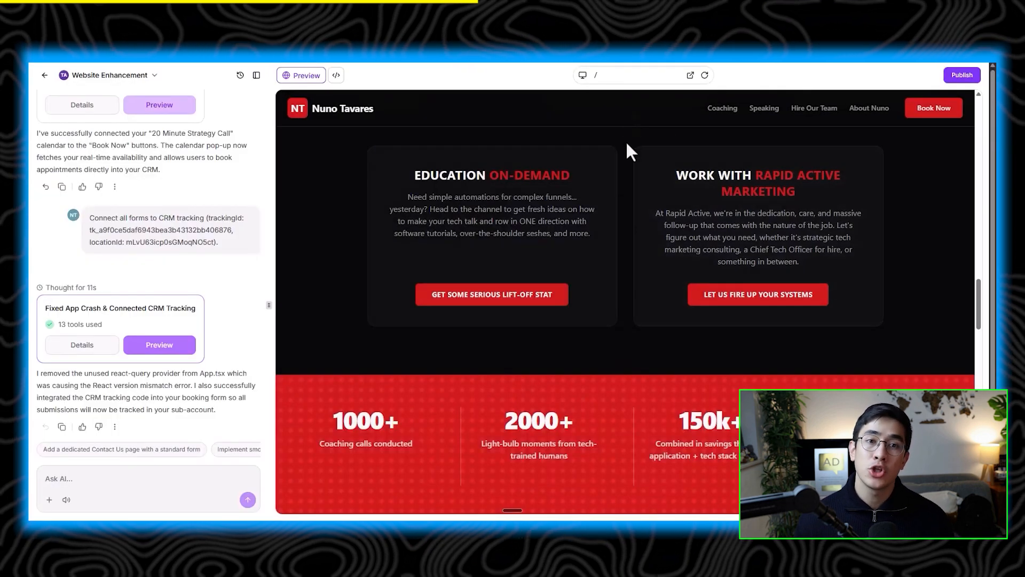
{"action": "left_click", "coordinate": [620, 77]}
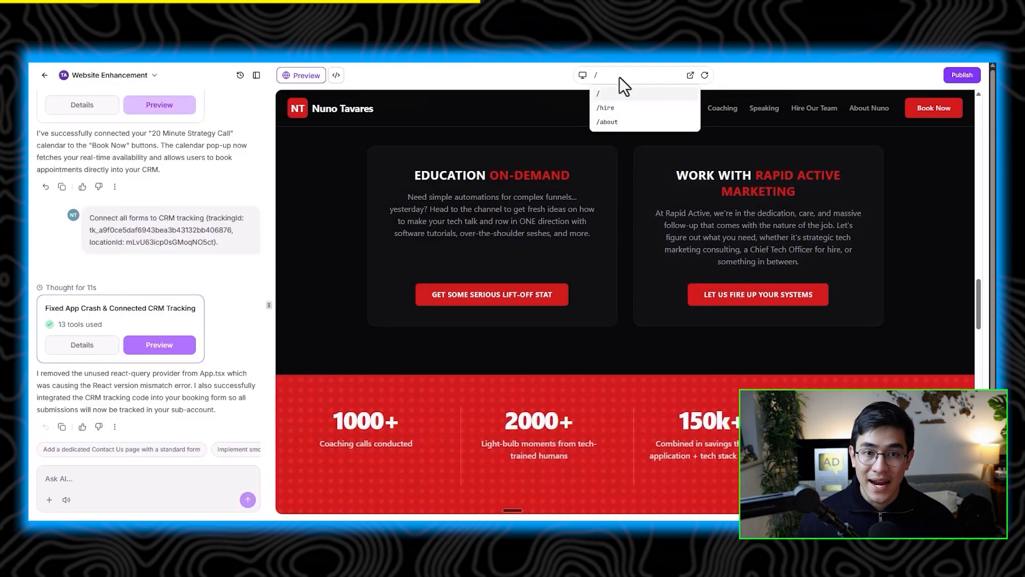
{"action": "left_click", "coordinate": [819, 110]}
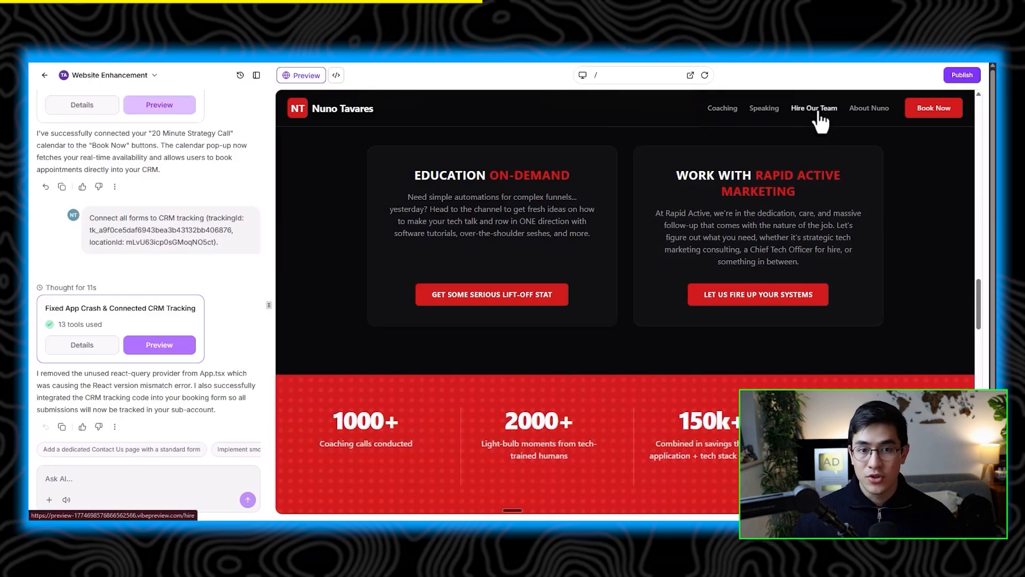
{"action": "left_click", "coordinate": [820, 109]}
{"action": "scroll", "coordinate": [567, 224], "scroll_direction": "down", "scroll_amount": 2}
{"action": "scroll", "coordinate": [622, 321], "scroll_direction": "up", "scroll_amount": 2}
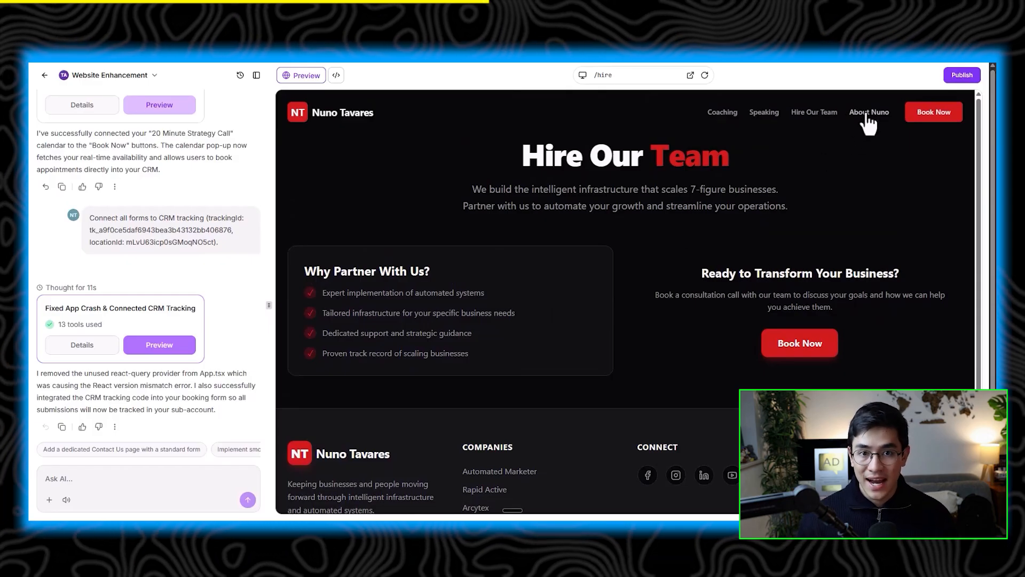
Step: Open the About Nuno page and scroll through its content
{"action": "left_click", "coordinate": [867, 113]}
{"action": "scroll", "coordinate": [654, 318], "scroll_direction": "down", "scroll_amount": 1}
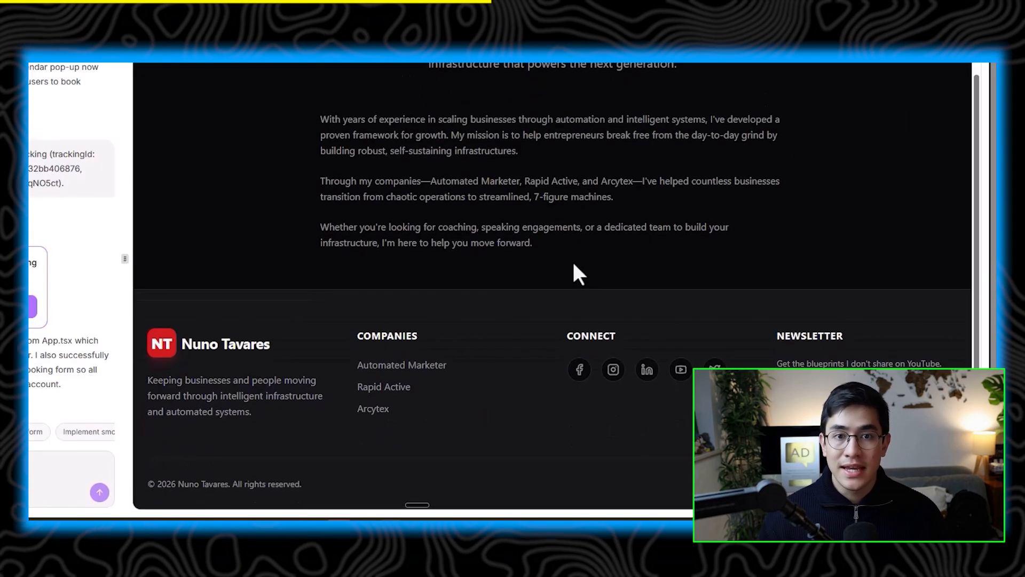
{"action": "scroll", "coordinate": [573, 264], "scroll_direction": "up", "scroll_amount": 2}
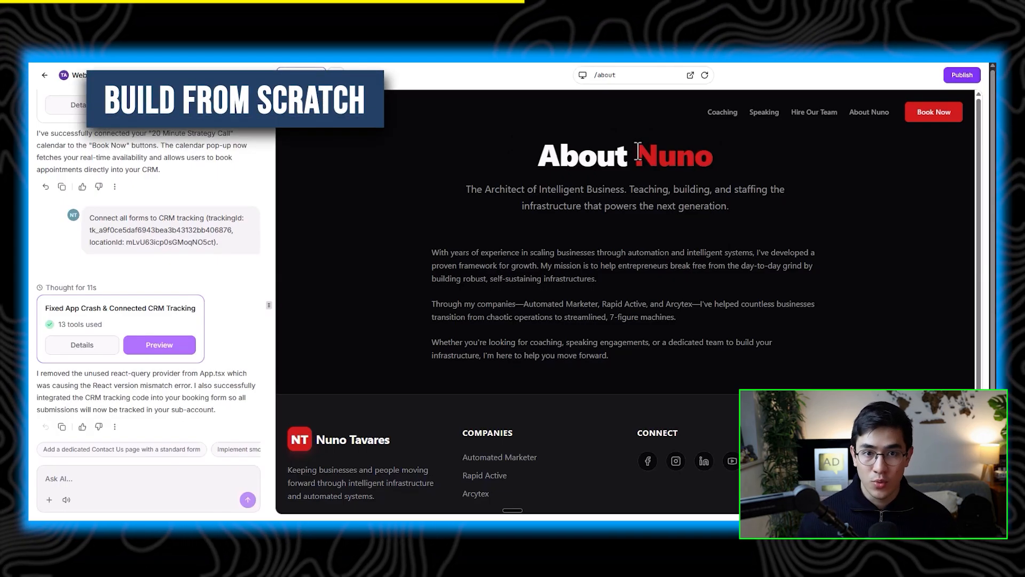
Step: Return to the builder home and submit a prompt for a landscaping landing page with before/after slider, testimonials, booking and thank-you page
{"action": "left_click", "coordinate": [43, 75]}
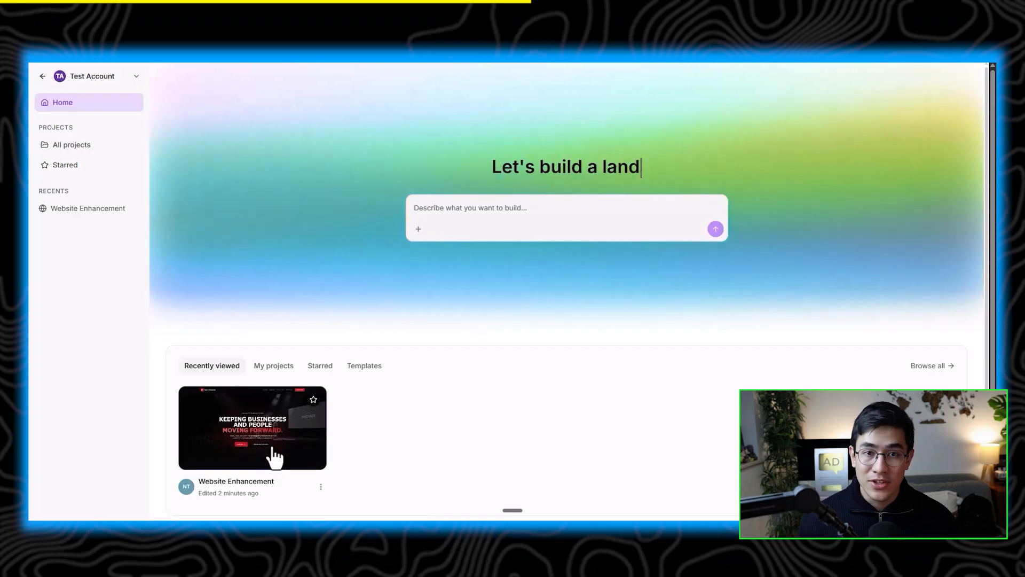
{"action": "left_click", "coordinate": [473, 211]}
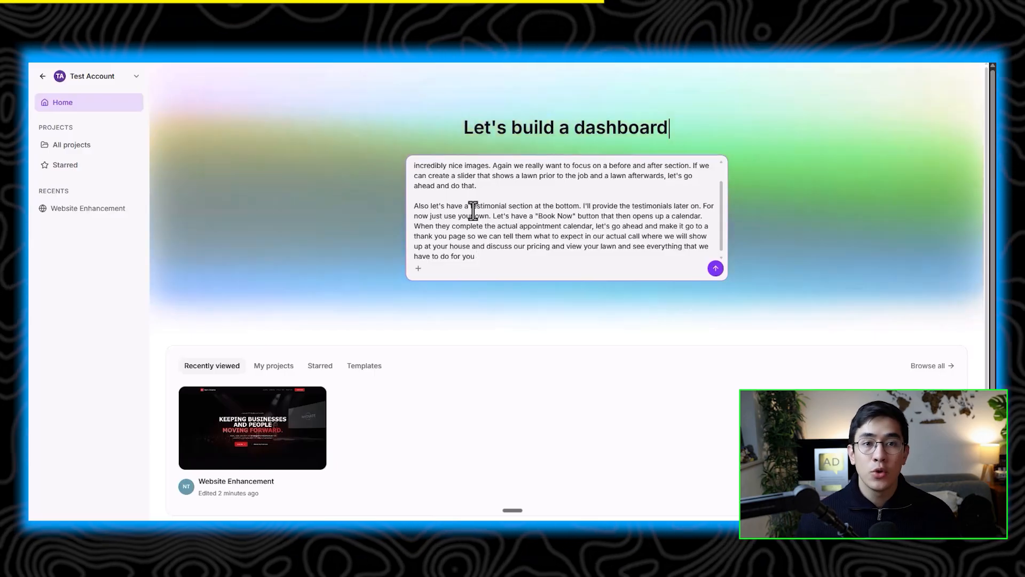
{"action": "left_click", "coordinate": [716, 267]}
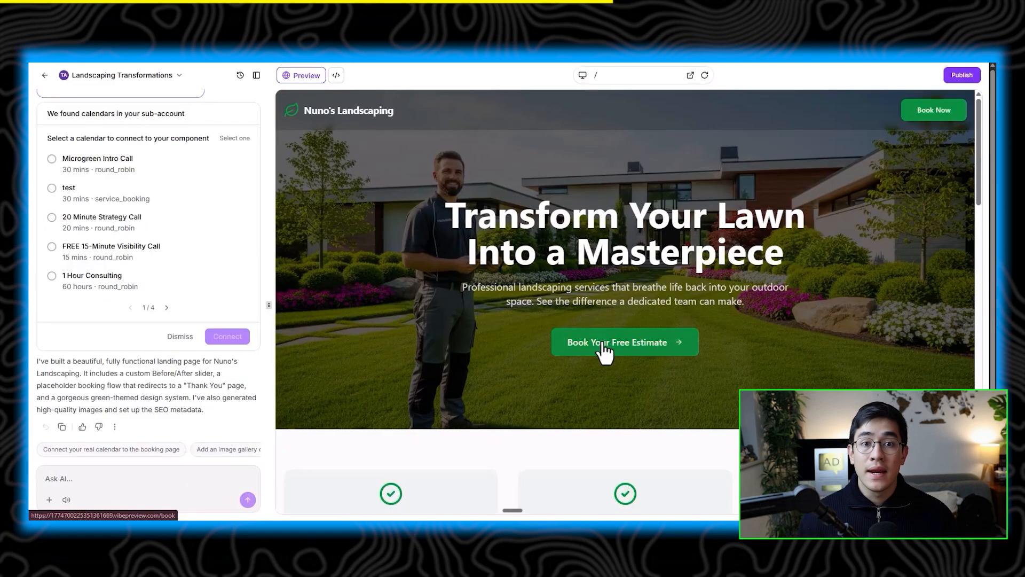
Step: Review the generated landscaping page and connect the Microgreen Intro Call calendar to its booking component
{"action": "left_click", "coordinate": [300, 110]}
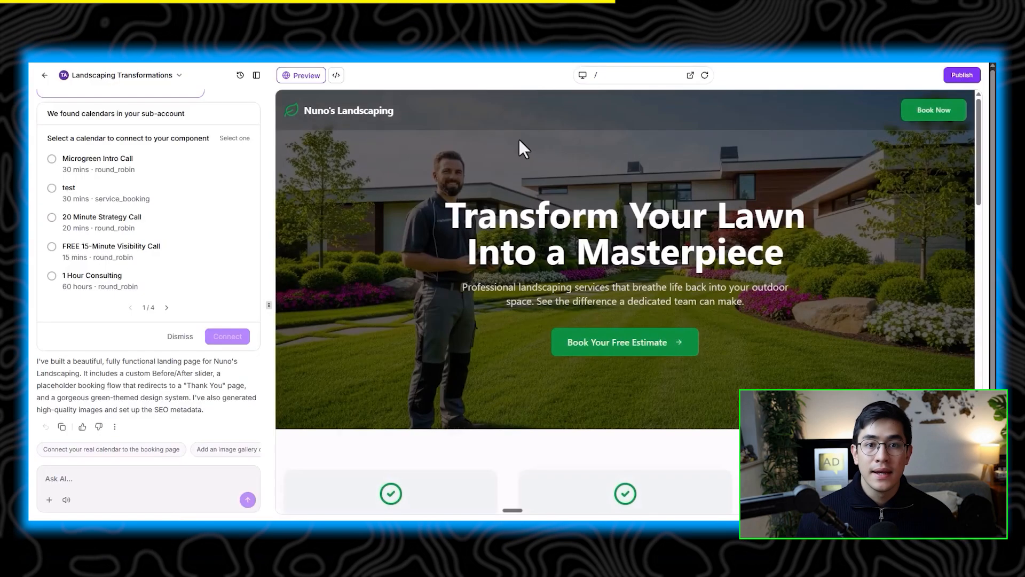
{"action": "scroll", "coordinate": [614, 171], "scroll_direction": "down", "scroll_amount": 10}
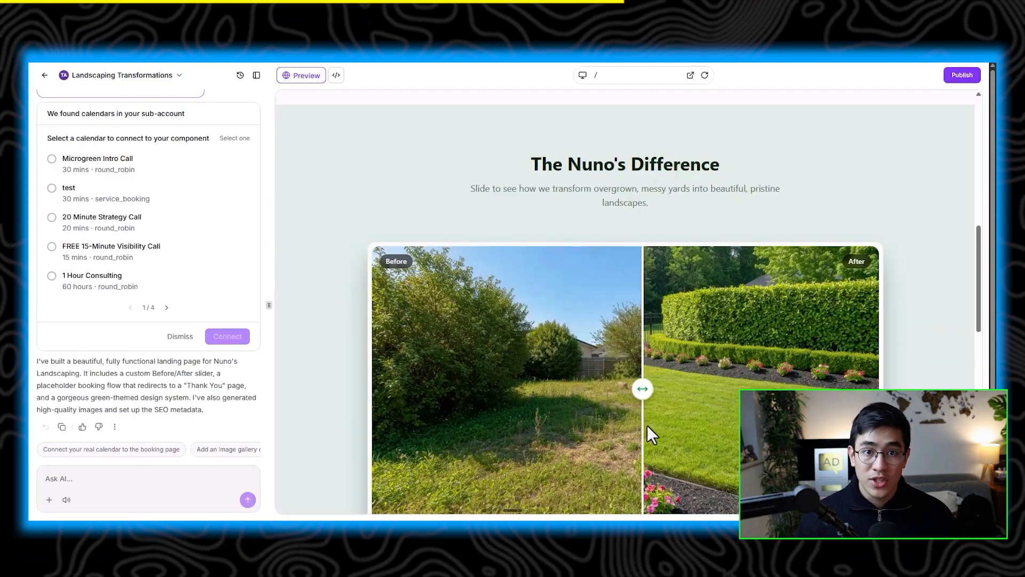
{"action": "scroll", "coordinate": [633, 328], "scroll_direction": "down", "scroll_amount": 10}
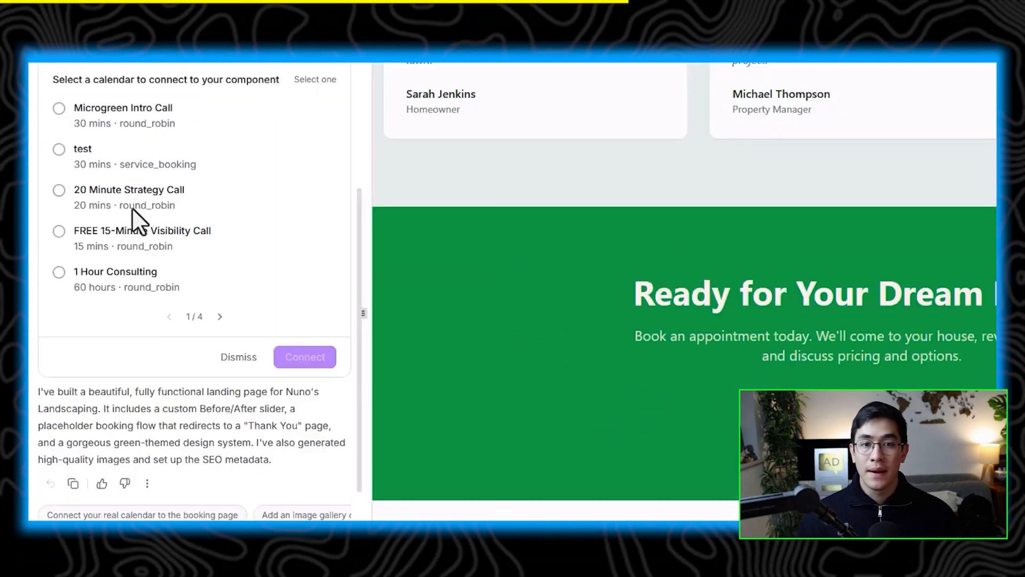
{"action": "left_click", "coordinate": [63, 107]}
{"action": "left_click", "coordinate": [294, 357]}
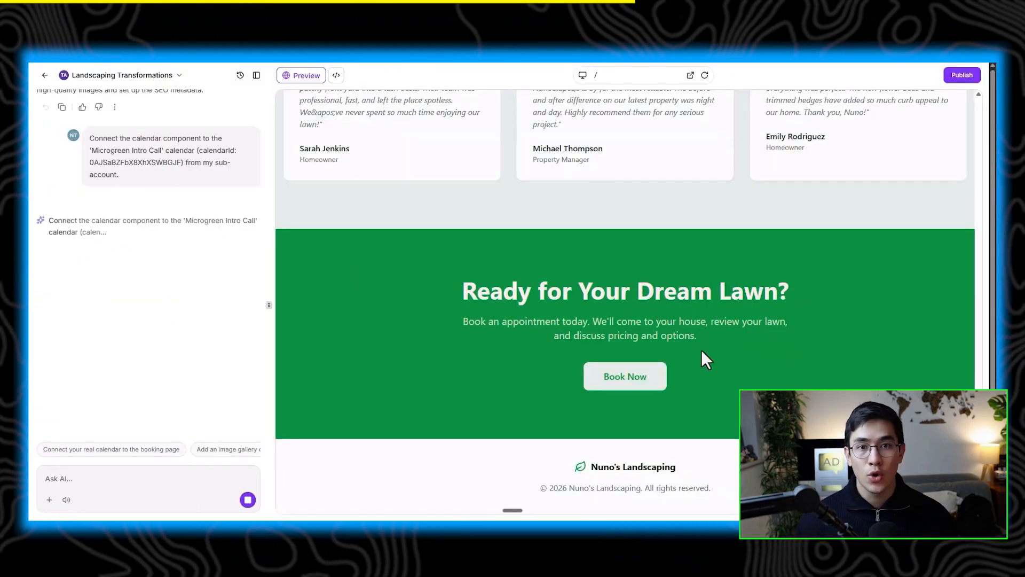
Step: Preview the booking page and the appointment thank-you page through the page route selector
{"action": "scroll", "coordinate": [703, 351], "scroll_direction": "up", "scroll_amount": 20}
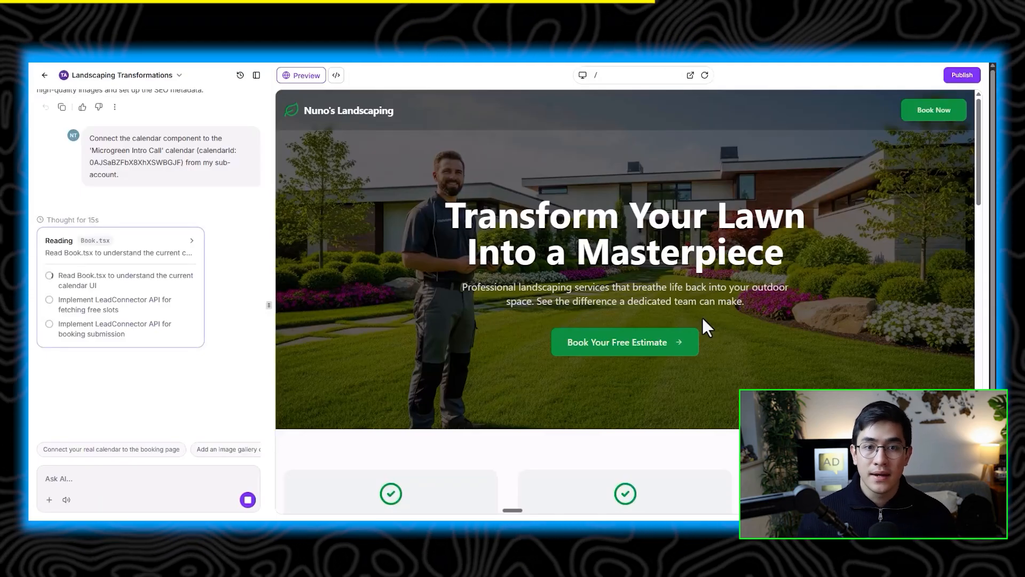
{"action": "left_click", "coordinate": [606, 76]}
{"action": "left_click", "coordinate": [616, 108]}
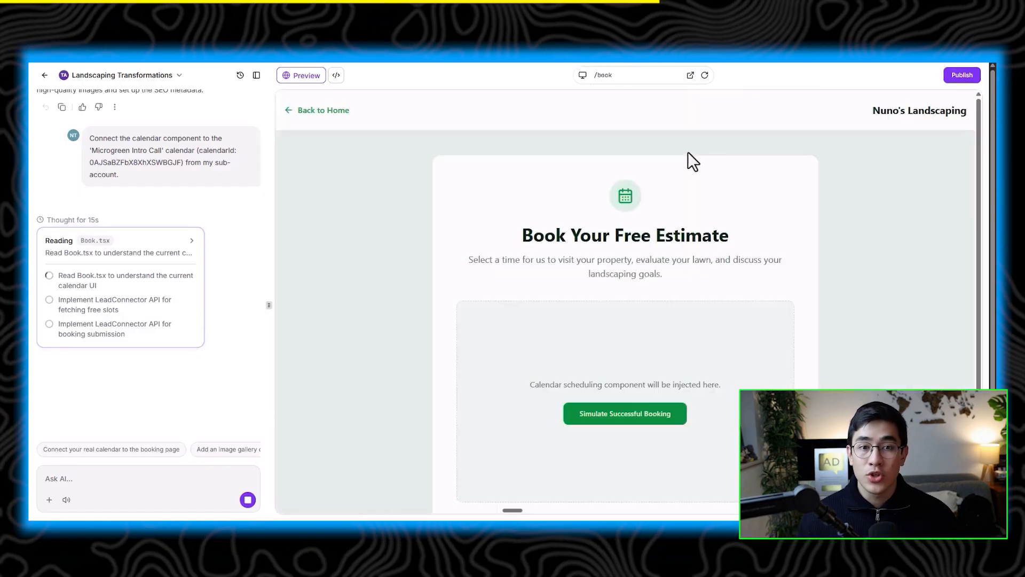
{"action": "scroll", "coordinate": [691, 187], "scroll_direction": "down", "scroll_amount": 1}
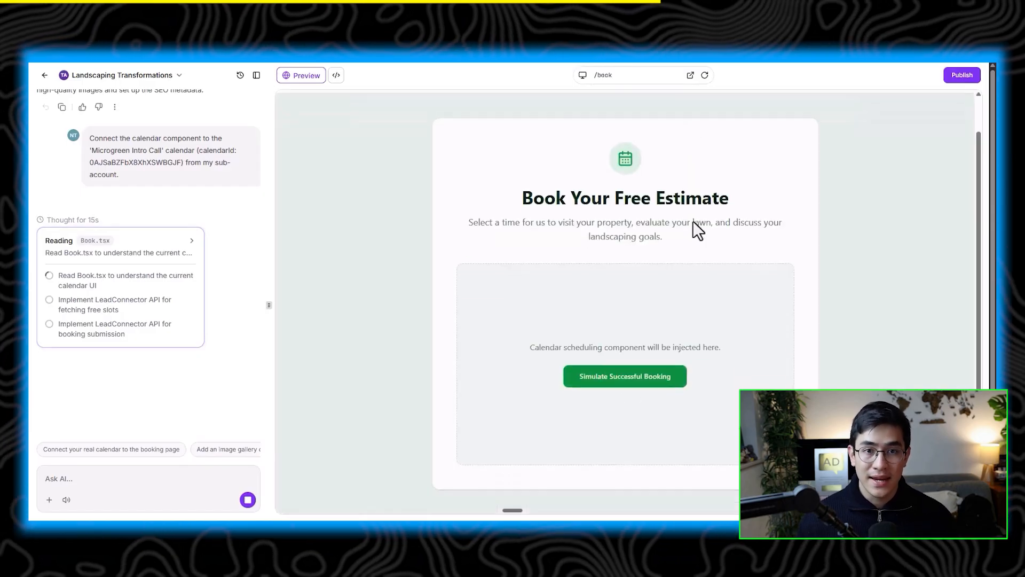
{"action": "left_click", "coordinate": [619, 75]}
{"action": "left_click", "coordinate": [623, 124]}
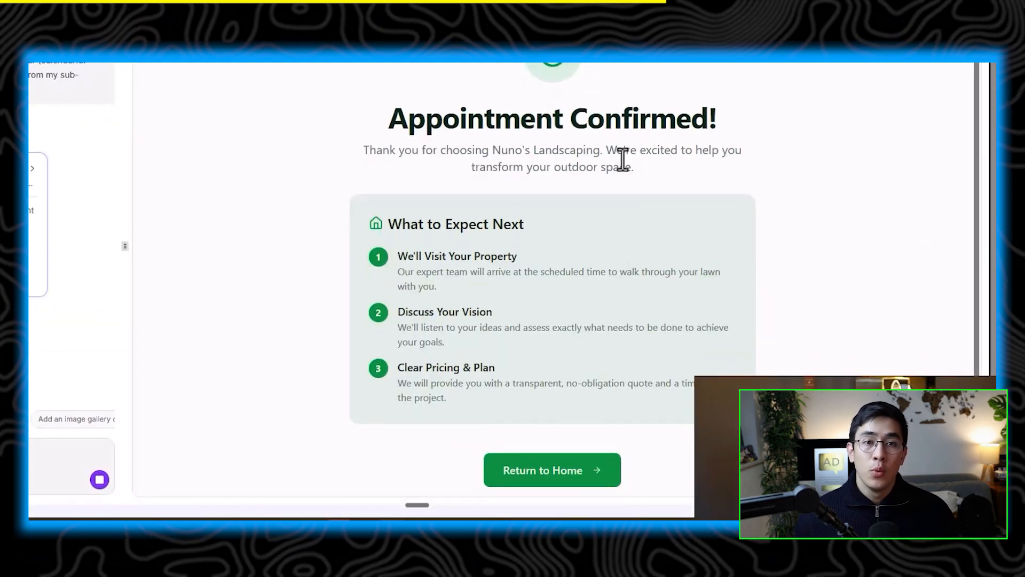
{"action": "scroll", "coordinate": [622, 159], "scroll_direction": "up", "scroll_amount": 1}
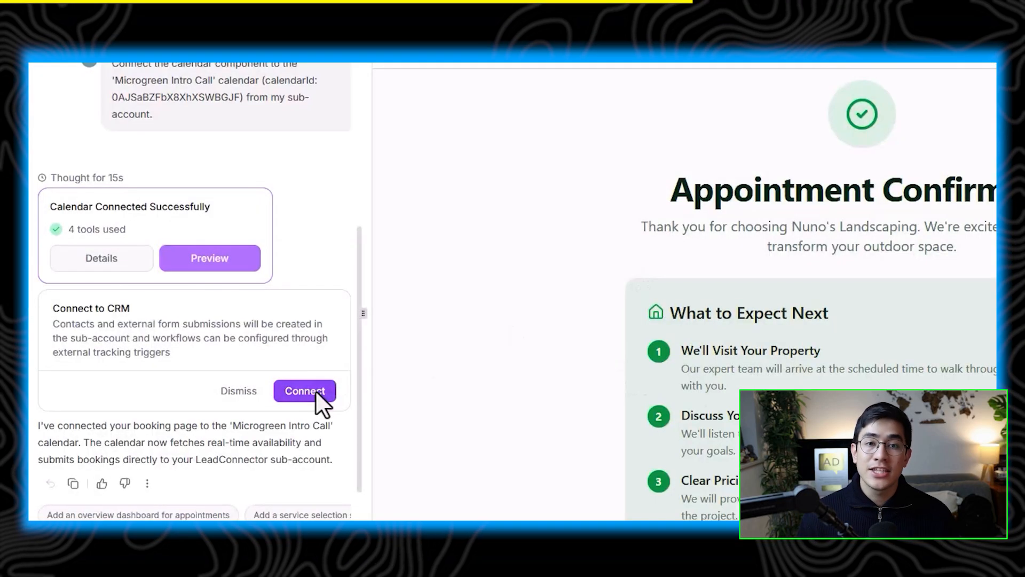
Step: Connect the landscaping site to CRM tracking and test the booking calendar by picking March 31
{"action": "left_click", "coordinate": [316, 390]}
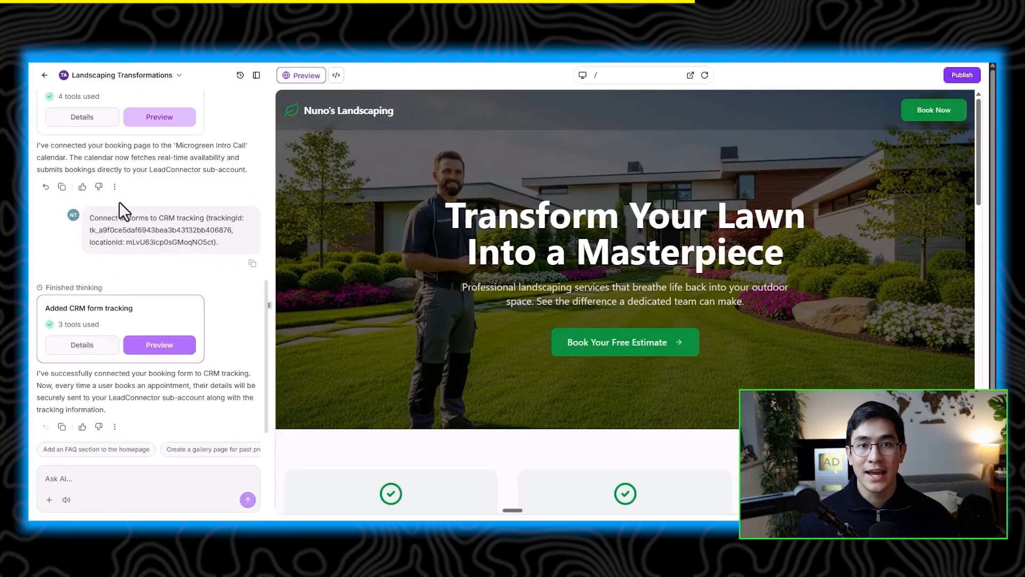
{"action": "left_click", "coordinate": [934, 112]}
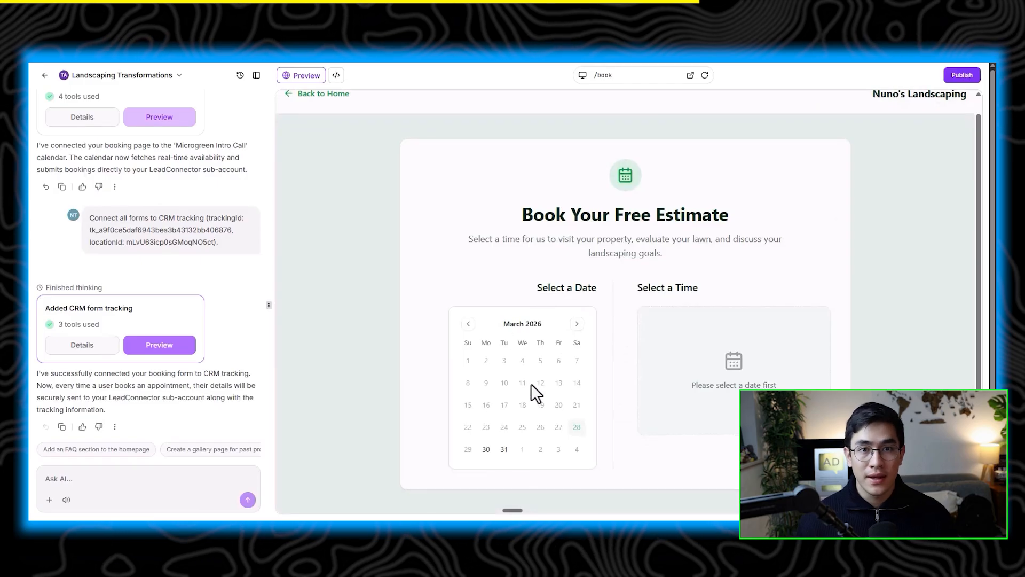
{"action": "left_click", "coordinate": [504, 449]}
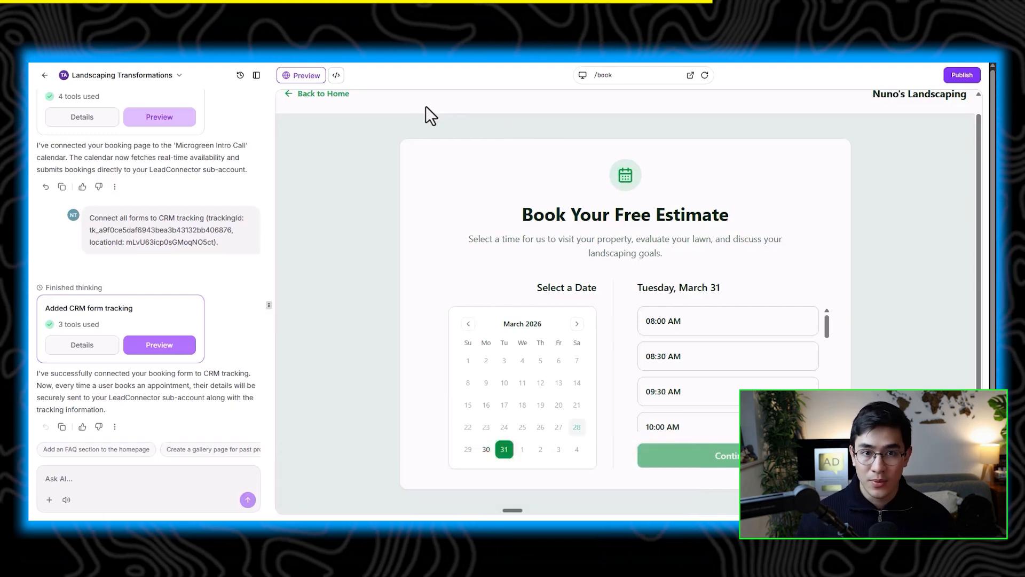
Step: Return to the builder home and submit a prompt for an interactive savings quiz with a slider and lead-capture form
{"action": "left_click", "coordinate": [44, 74]}
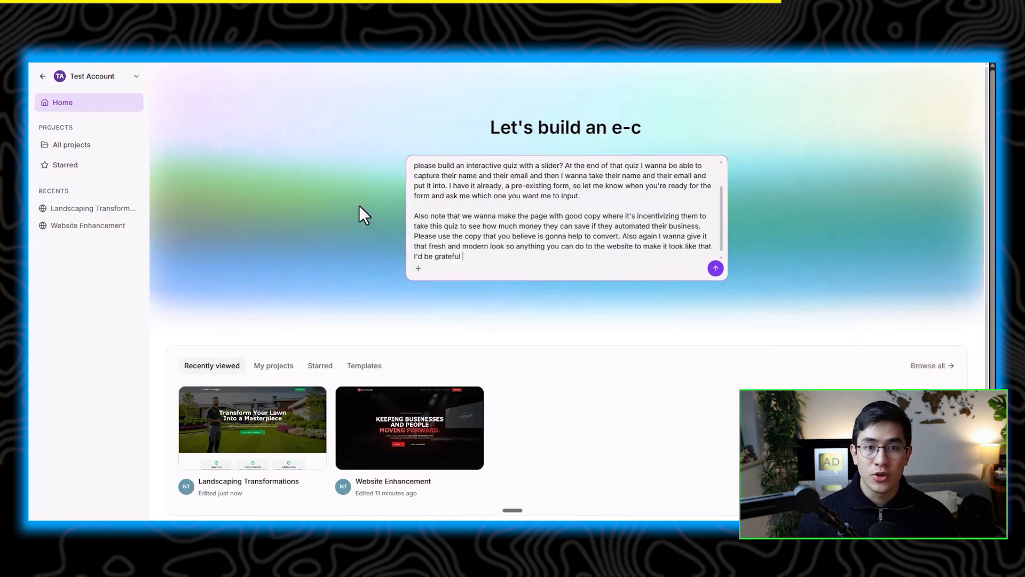
{"action": "left_click", "coordinate": [716, 268]}
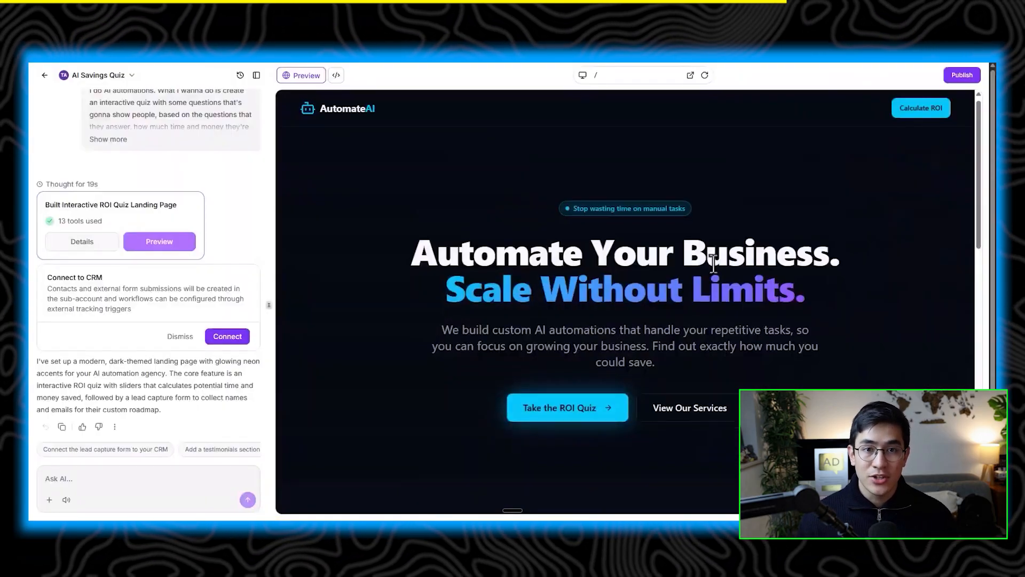
Step: Test the savings quiz preview by setting manual task hours to 59 per week and advancing through the hourly-rate step
{"action": "scroll", "coordinate": [713, 265], "scroll_direction": "down", "scroll_amount": 10}
{"action": "scroll", "coordinate": [713, 265], "scroll_direction": "down", "scroll_amount": 5}
{"action": "scroll", "coordinate": [460, 411], "scroll_direction": "up", "scroll_amount": 2}
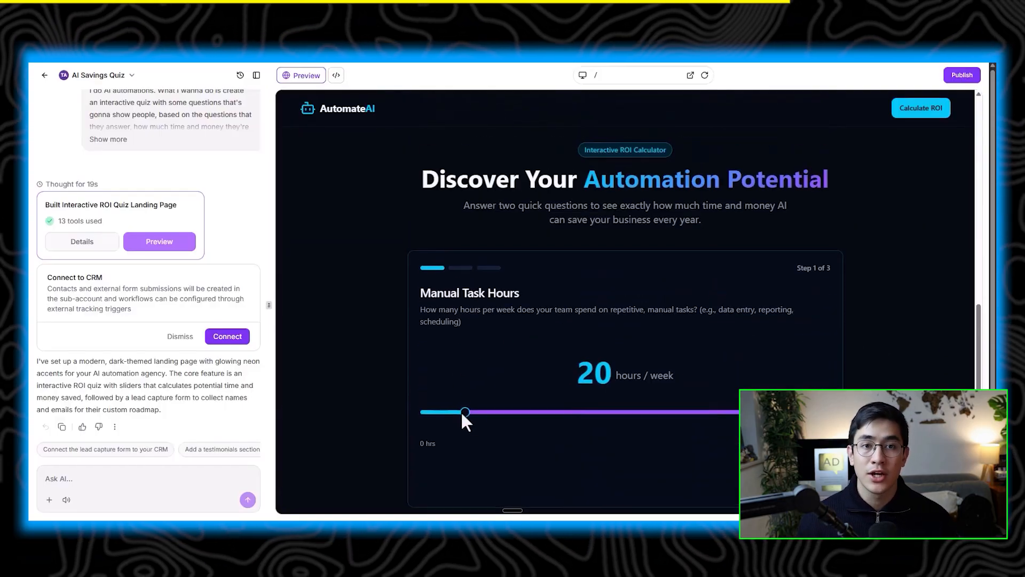
{"action": "mouse_move", "coordinate": [465, 414]}
{"action": "left_mouse_down"}
{"action": "mouse_move", "coordinate": [510, 417]}
{"action": "mouse_move", "coordinate": [468, 420]}
{"action": "left_mouse_up"}
{"action": "scroll", "coordinate": [670, 296], "scroll_direction": "up", "scroll_amount": 3}
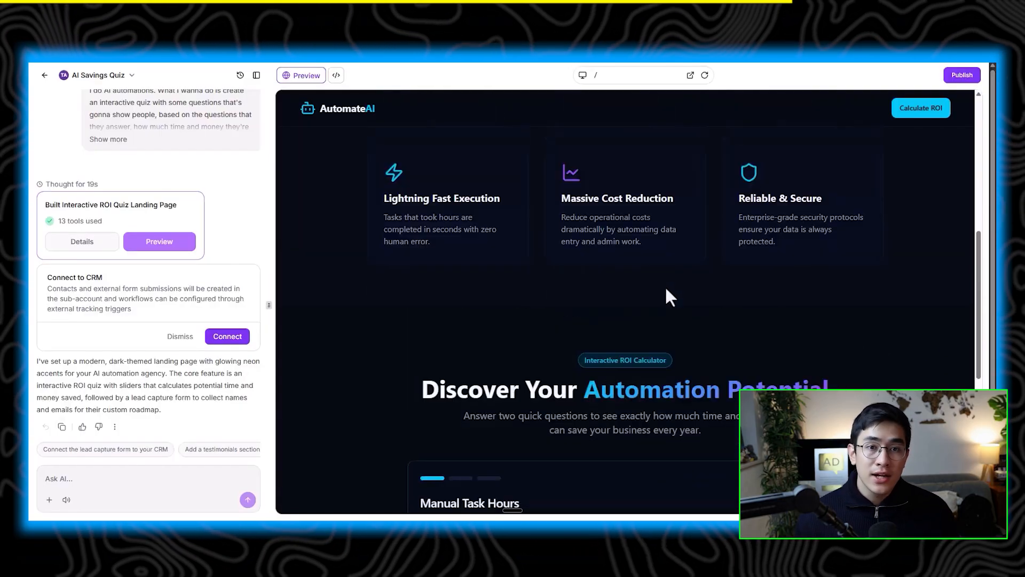
{"action": "scroll", "coordinate": [667, 291], "scroll_direction": "up", "scroll_amount": 3}
{"action": "left_click", "coordinate": [584, 425]}
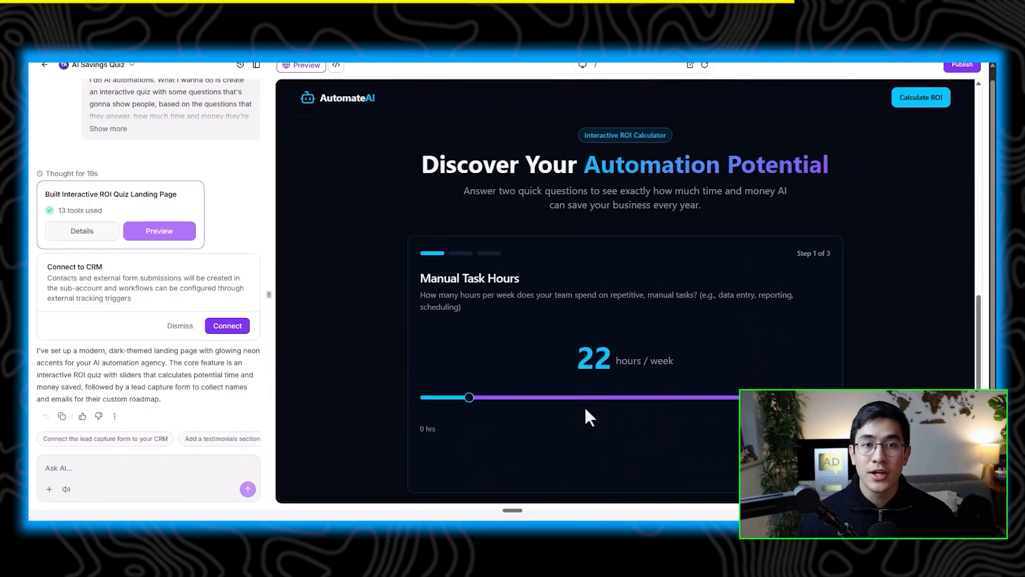
{"action": "left_click_drag", "start_coordinate": [467, 403], "coordinate": [543, 411]}
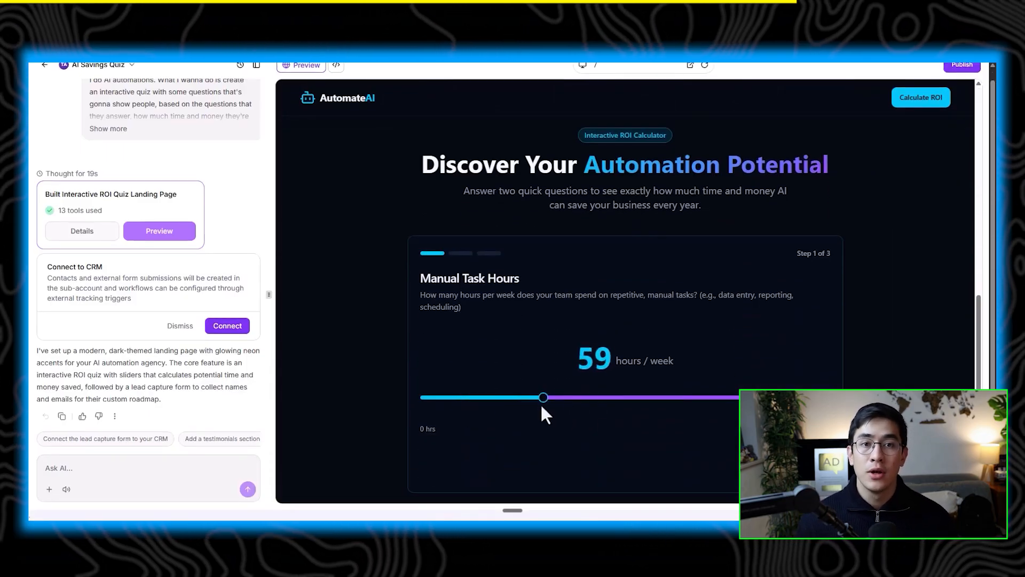
{"action": "left_click", "coordinate": [698, 458]}
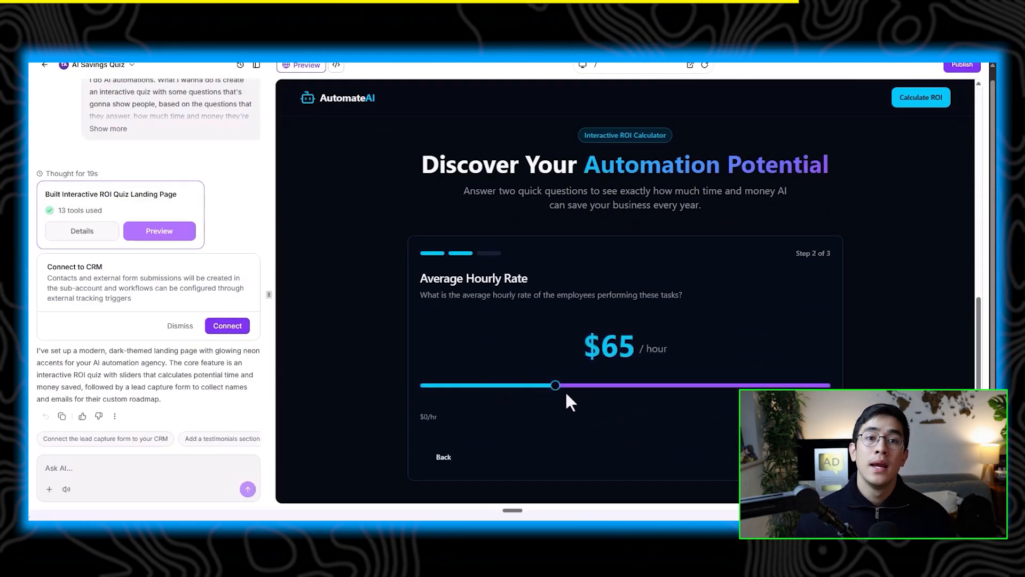
{"action": "left_click", "coordinate": [781, 457]}
{"action": "scroll", "coordinate": [566, 393], "scroll_direction": "down", "scroll_amount": 4}
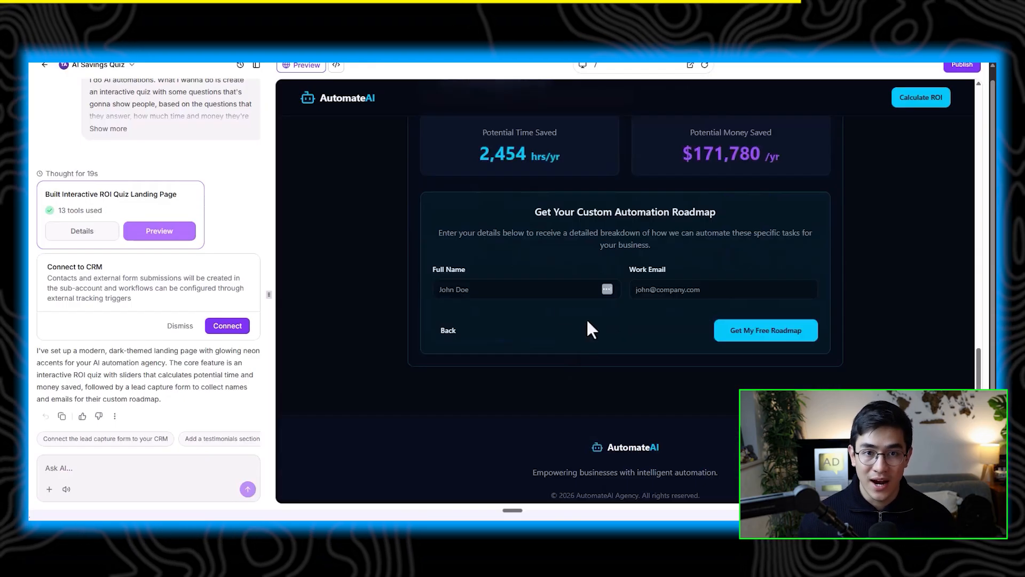
Step: Enter a full name in the roadmap form and connect the quiz page to CRM tracking
{"action": "left_click", "coordinate": [510, 289]}
{"action": "type", "text": "nuno"}
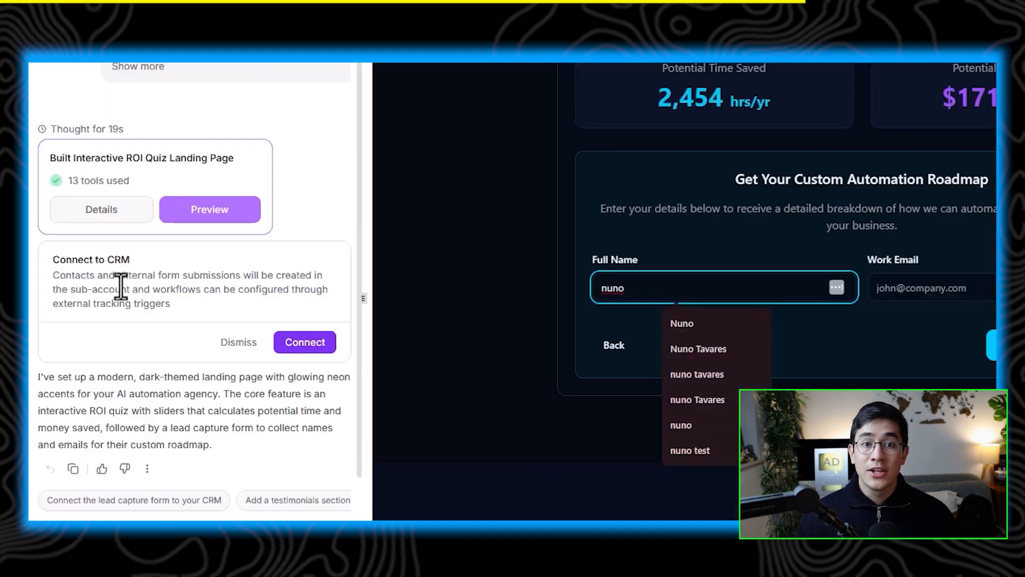
{"action": "left_click_drag", "start_coordinate": [114, 277], "coordinate": [48, 276]}
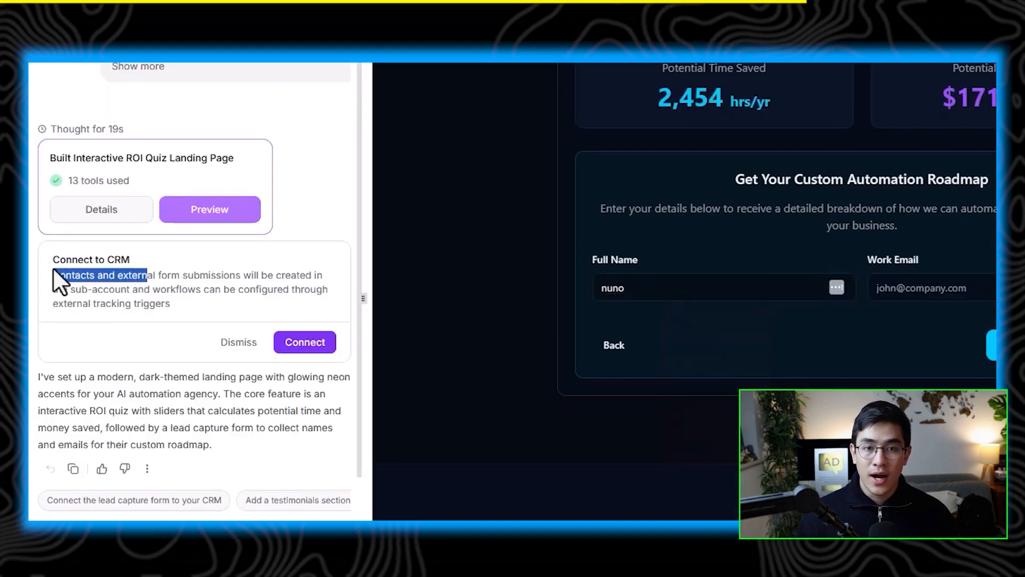
{"action": "left_click", "coordinate": [305, 342]}
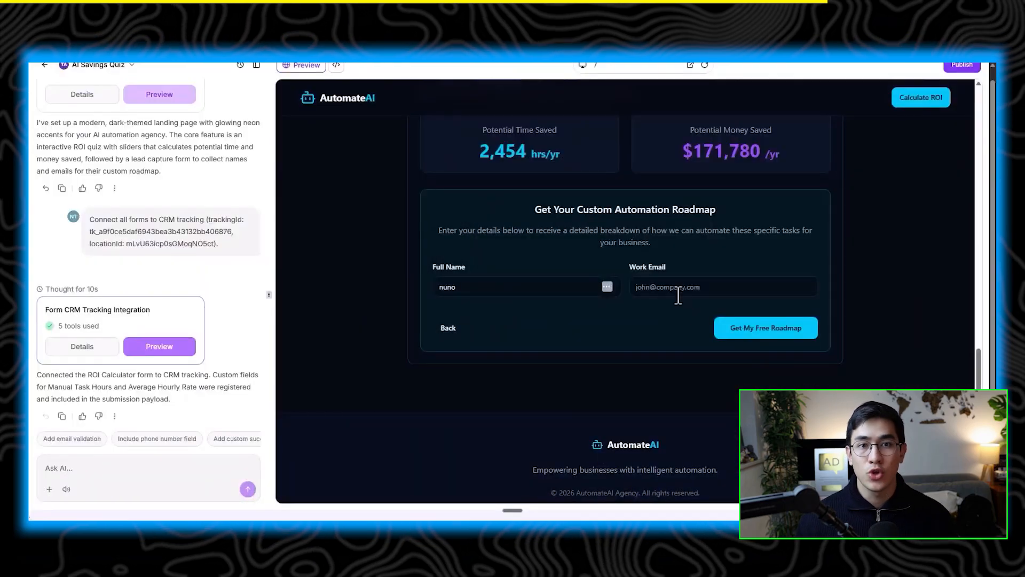
Step: Fill in a work email, submit the roadmap form, and restart the calculator
{"action": "left_click", "coordinate": [678, 284]}
{"action": "type", "text": "nuno@test2.com"}
{"action": "left_click", "coordinate": [765, 332]}
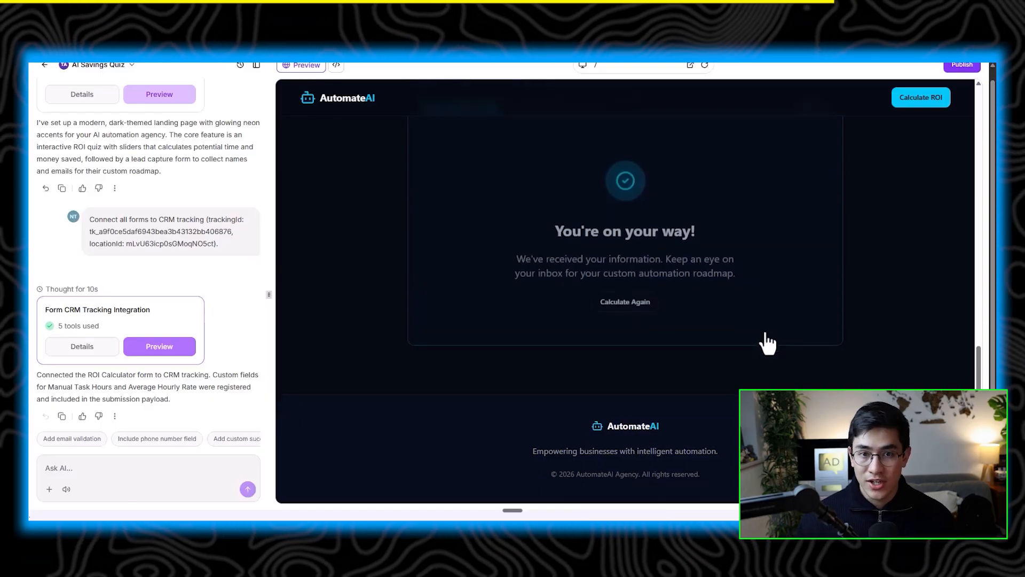
{"action": "left_click", "coordinate": [624, 301]}
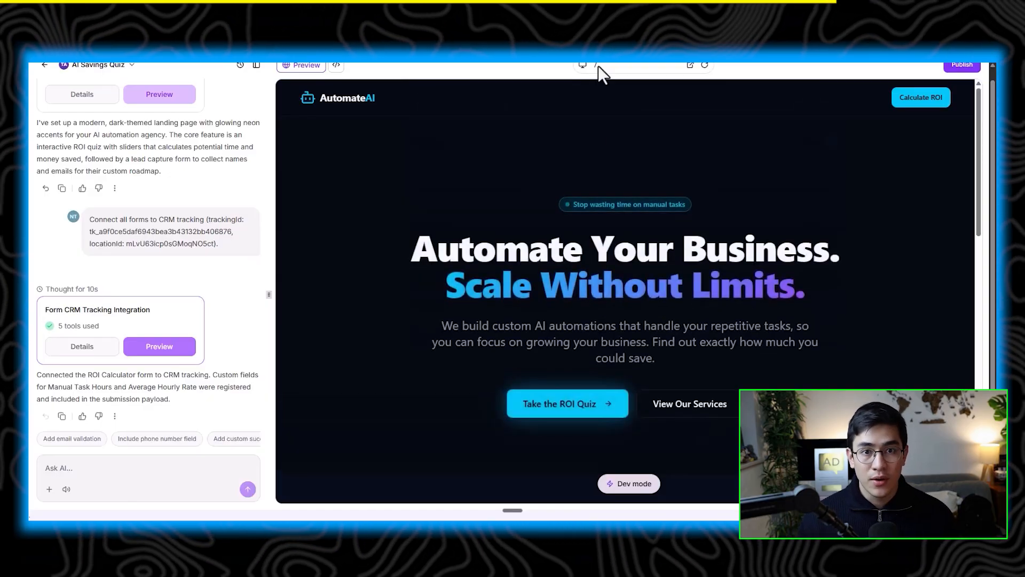
Step: Check the CRM contacts list for the quiz submission before going to Sites
{"action": "scroll", "coordinate": [665, 272], "scroll_direction": "down", "scroll_amount": 3}
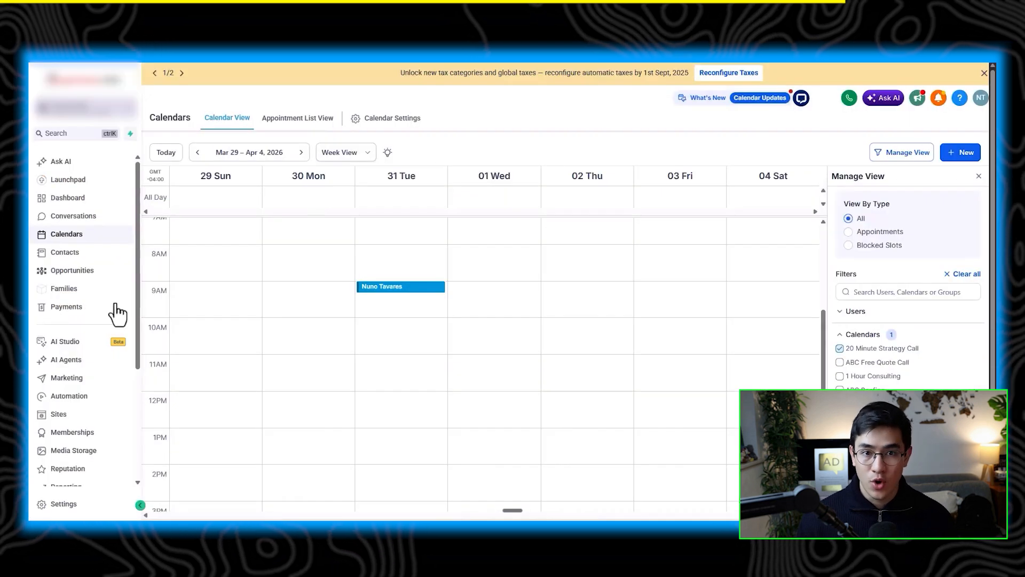
{"action": "left_click", "coordinate": [79, 265]}
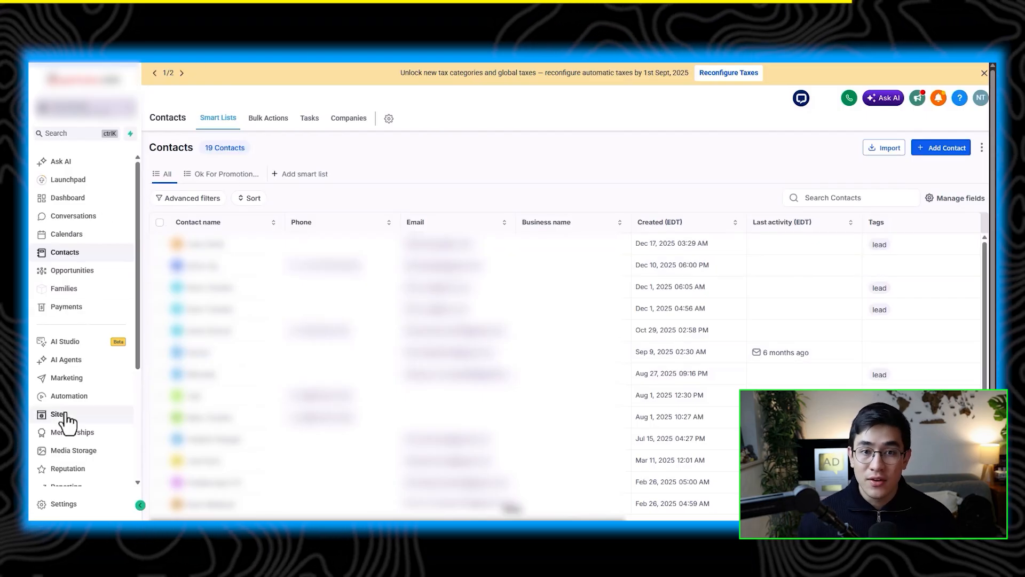
{"action": "left_click", "coordinate": [63, 417]}
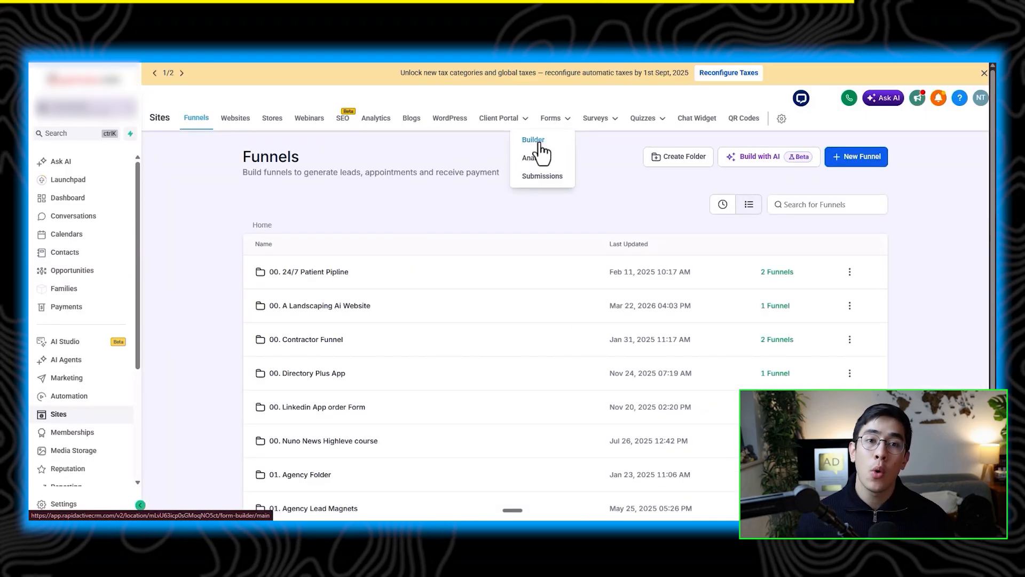
Step: Open a form in the Forms builder, rename it test 2 form, and save it
{"action": "left_click", "coordinate": [537, 141]}
{"action": "scroll", "coordinate": [422, 320], "scroll_direction": "down", "scroll_amount": 5}
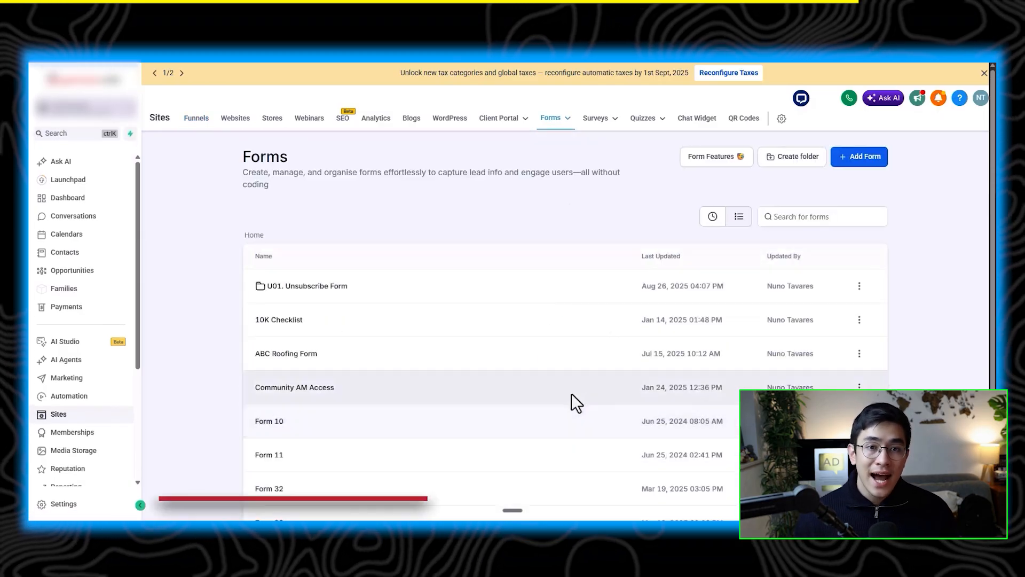
{"action": "scroll", "coordinate": [438, 358], "scroll_direction": "down", "scroll_amount": 3}
{"action": "left_click", "coordinate": [276, 275]}
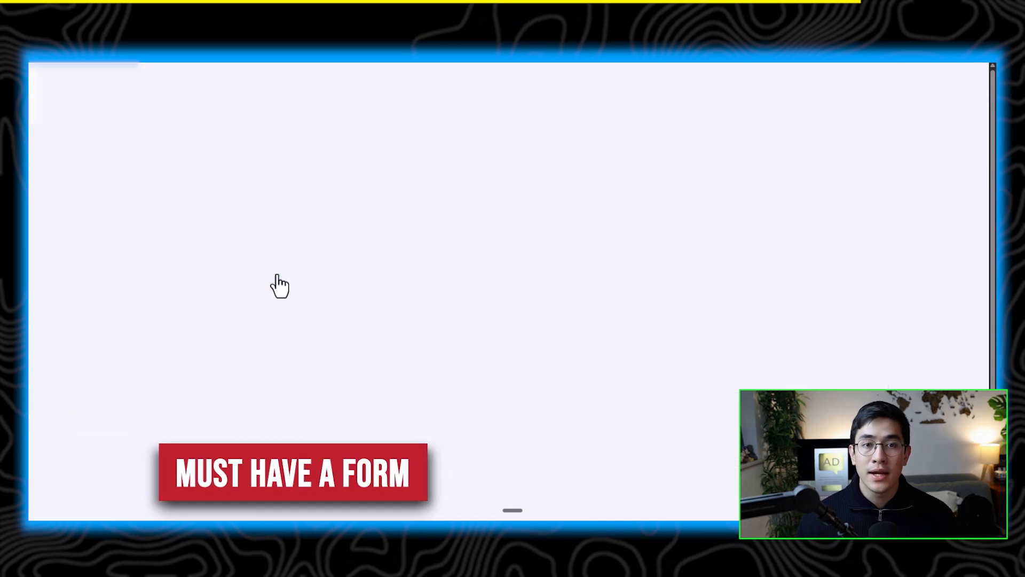
{"action": "left_click", "coordinate": [507, 75]}
{"action": "type", "text": "tes"}
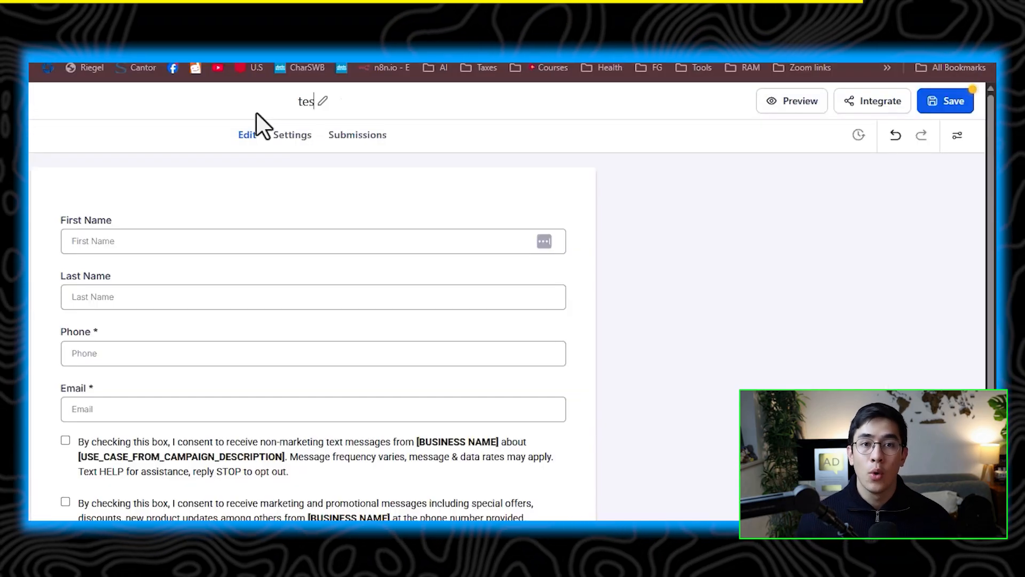
{"action": "type", "text": "t 2 form"}
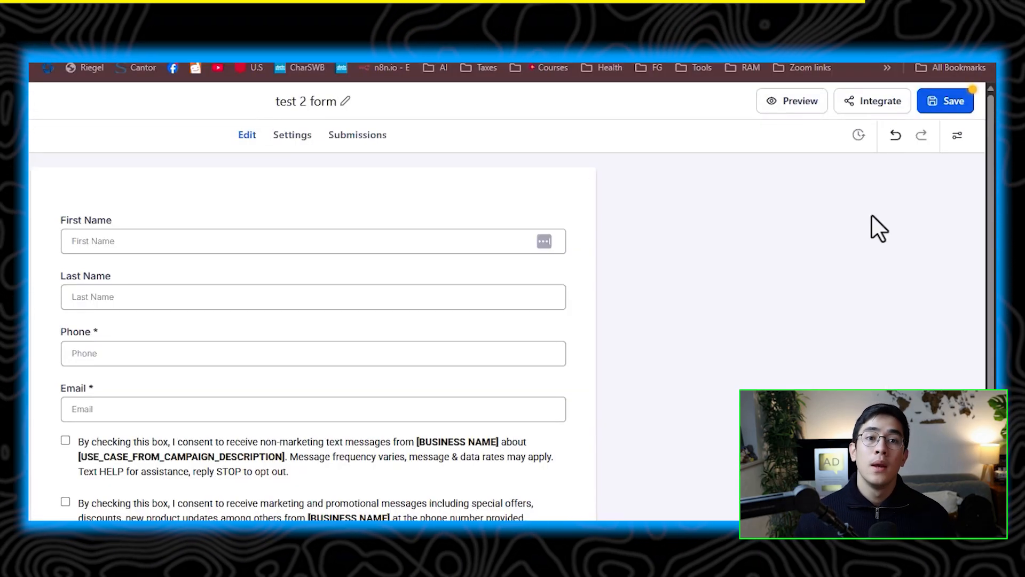
{"action": "left_click", "coordinate": [949, 102]}
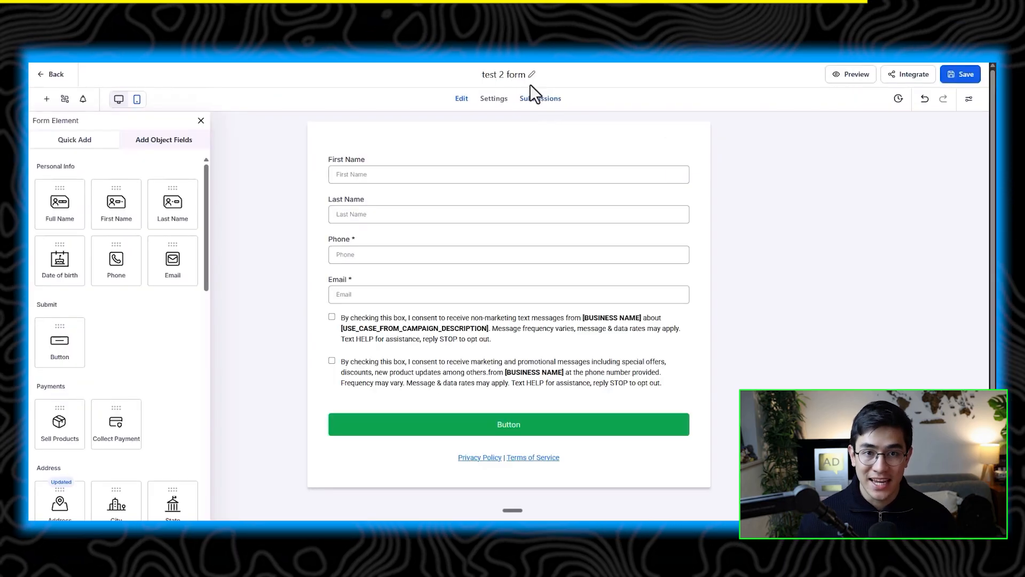
Step: Copy the form's name test 2 form
{"action": "left_click_drag", "start_coordinate": [479, 73], "coordinate": [527, 76]}
{"action": "right_click", "coordinate": [510, 74]}
{"action": "left_click", "coordinate": [554, 124]}
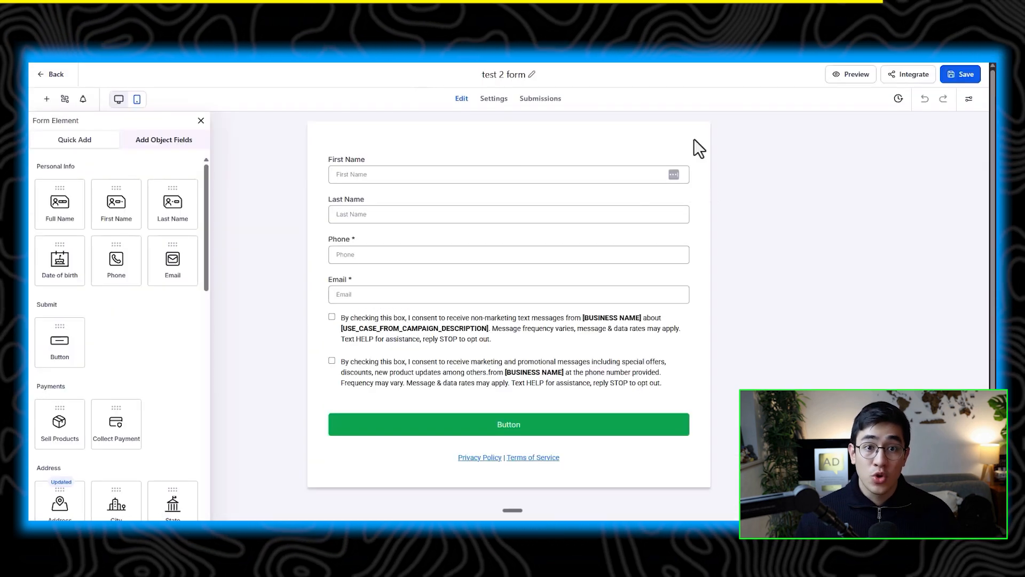
Step: Open the form's share options and copy the form ID from its share link
{"action": "left_click", "coordinate": [902, 76]}
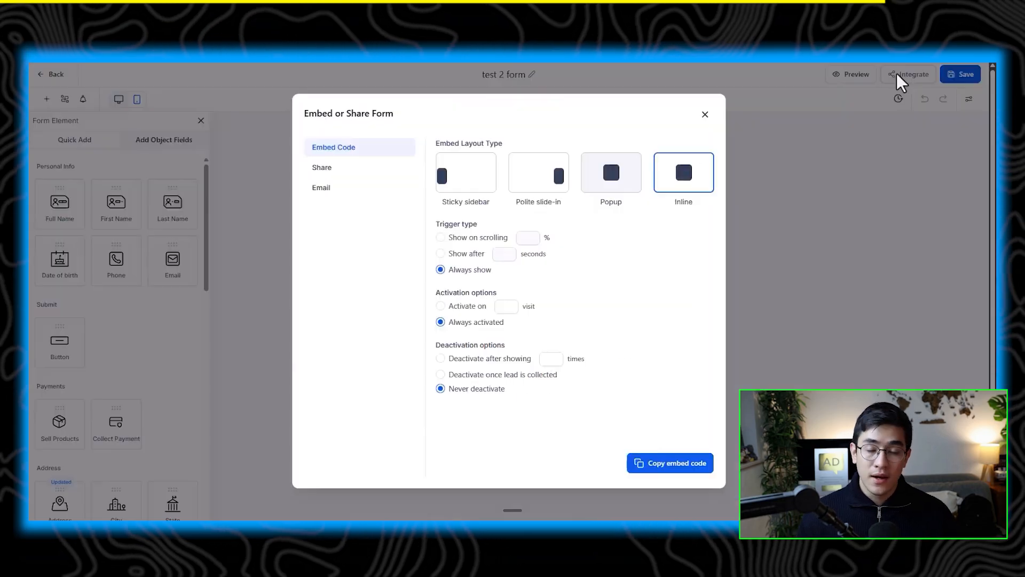
{"action": "left_click", "coordinate": [324, 170]}
{"action": "left_click", "coordinate": [326, 190]}
{"action": "left_click", "coordinate": [326, 170]}
{"action": "left_click_drag", "start_coordinate": [603, 230], "coordinate": [811, 246]}
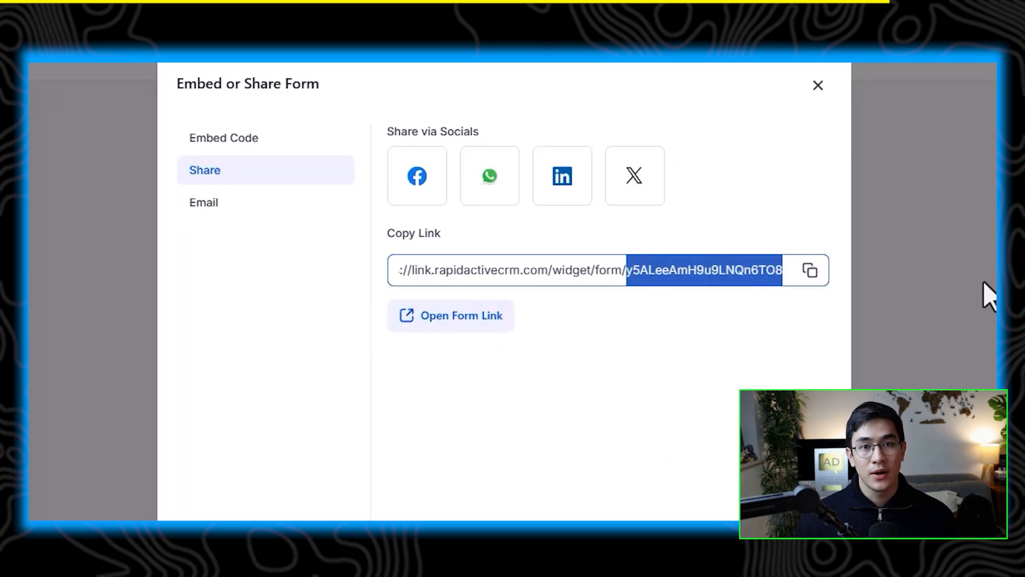
{"action": "right_click", "coordinate": [753, 273]}
{"action": "left_click", "coordinate": [808, 330]}
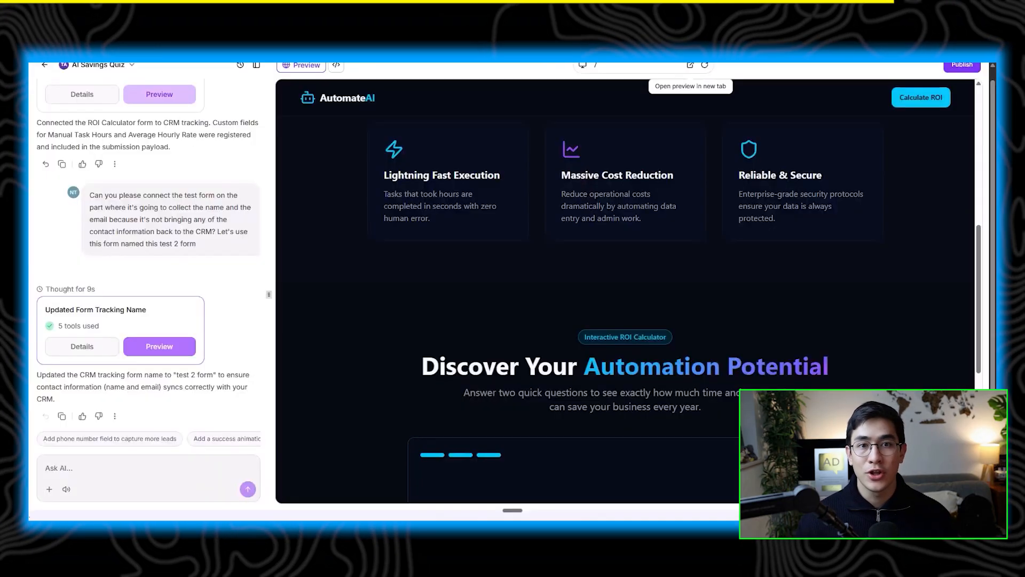
Step: Send the AI a prompt with the form's ID asking it to route the lead capture to this form
{"action": "left_click", "coordinate": [145, 467]}
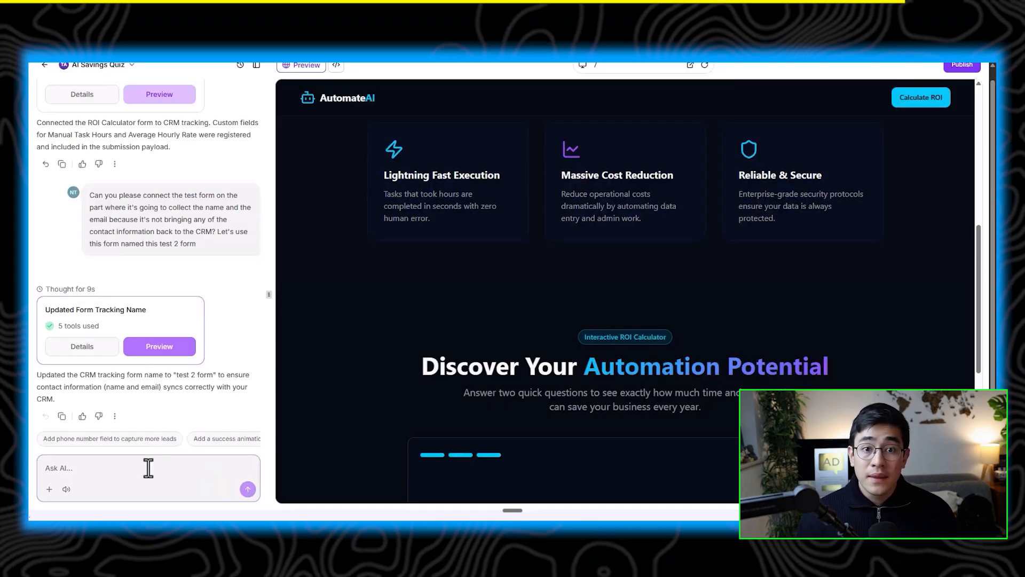
{"action": "key", "text": "ctrl+v"}
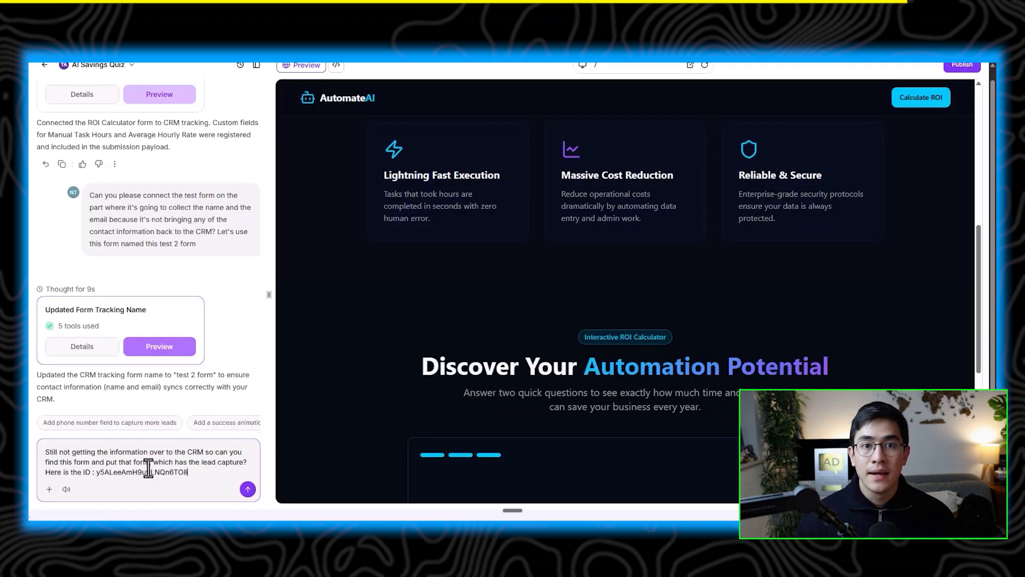
{"action": "key", "text": "Return"}
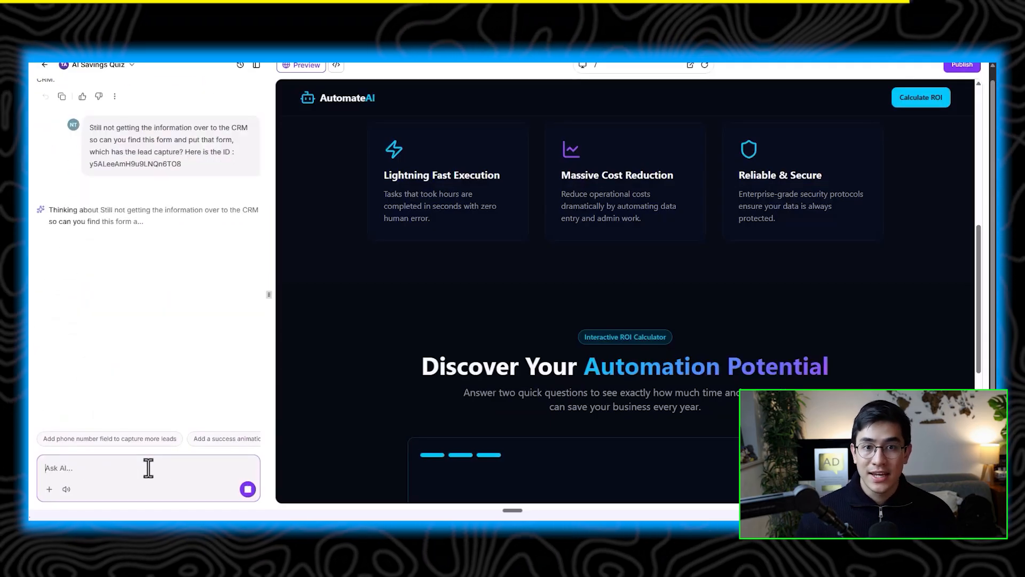